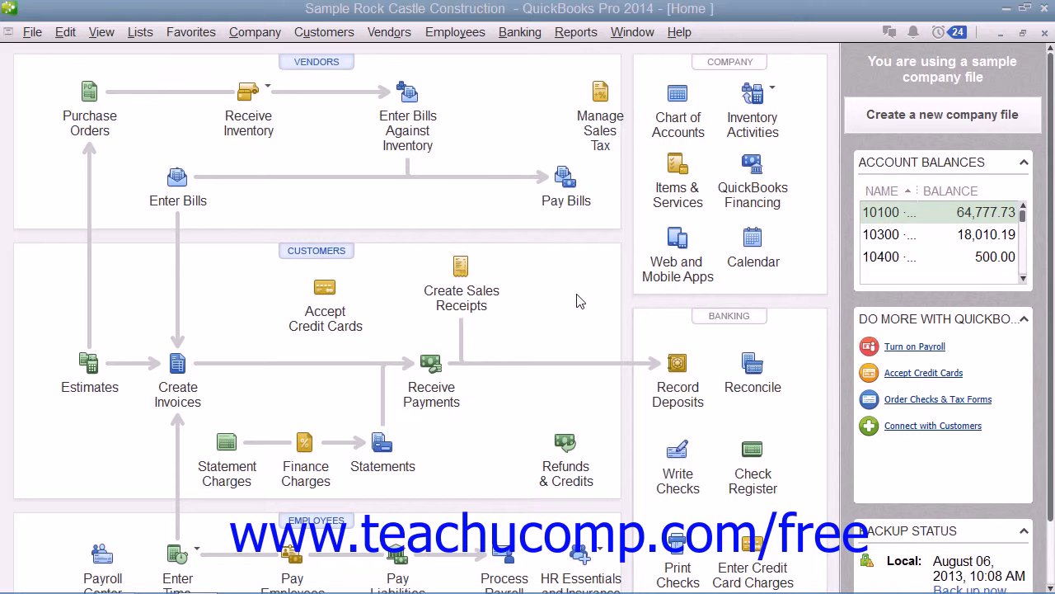
# Open the Open Invoices report from Reports > Customers & Receivables
pyautogui.click(577, 33)
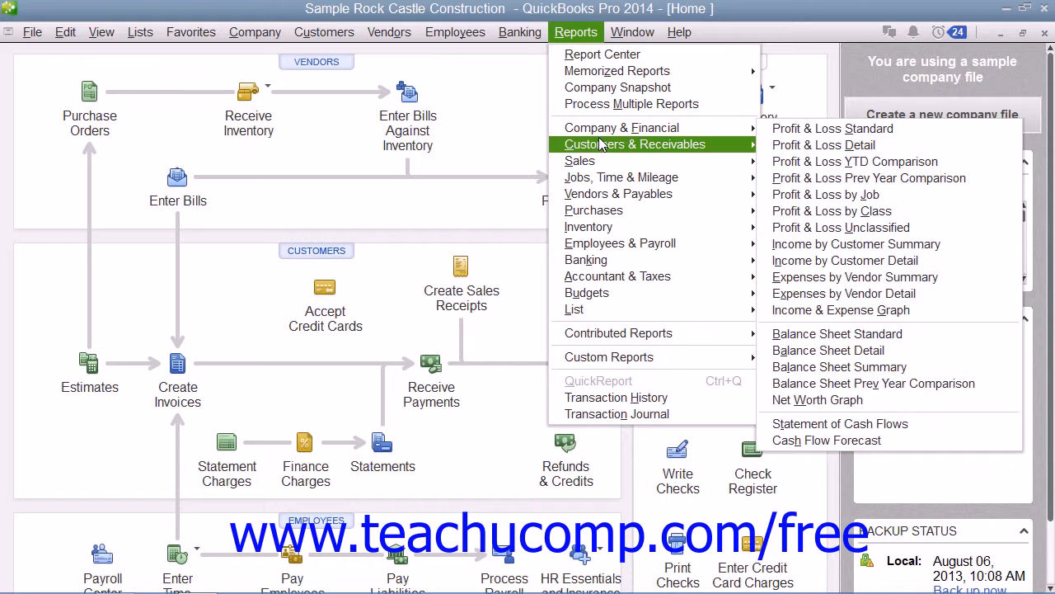
pyautogui.moveTo(600, 165)
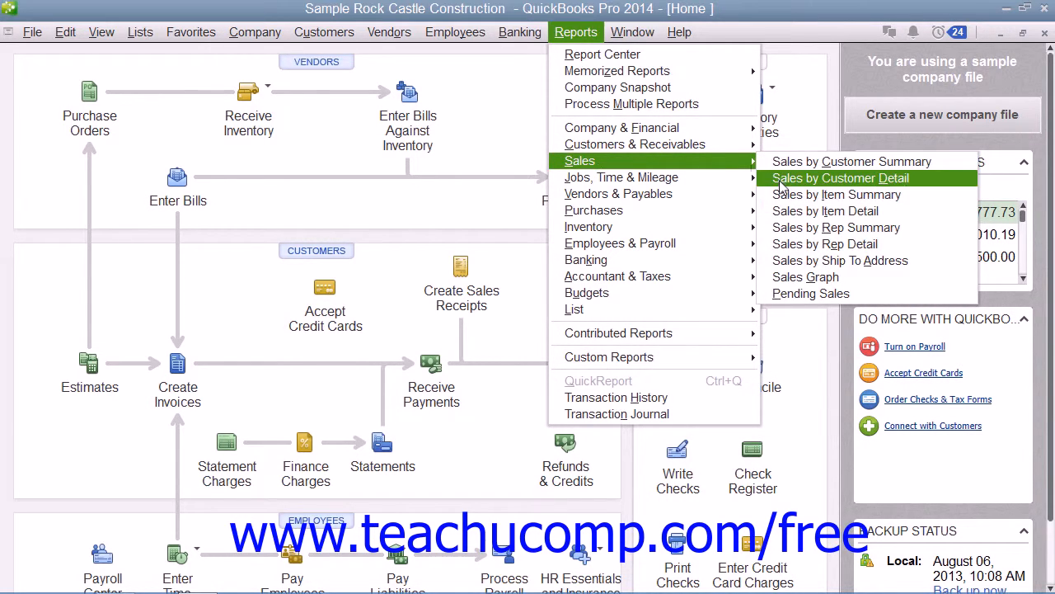
pyautogui.moveTo(721, 147)
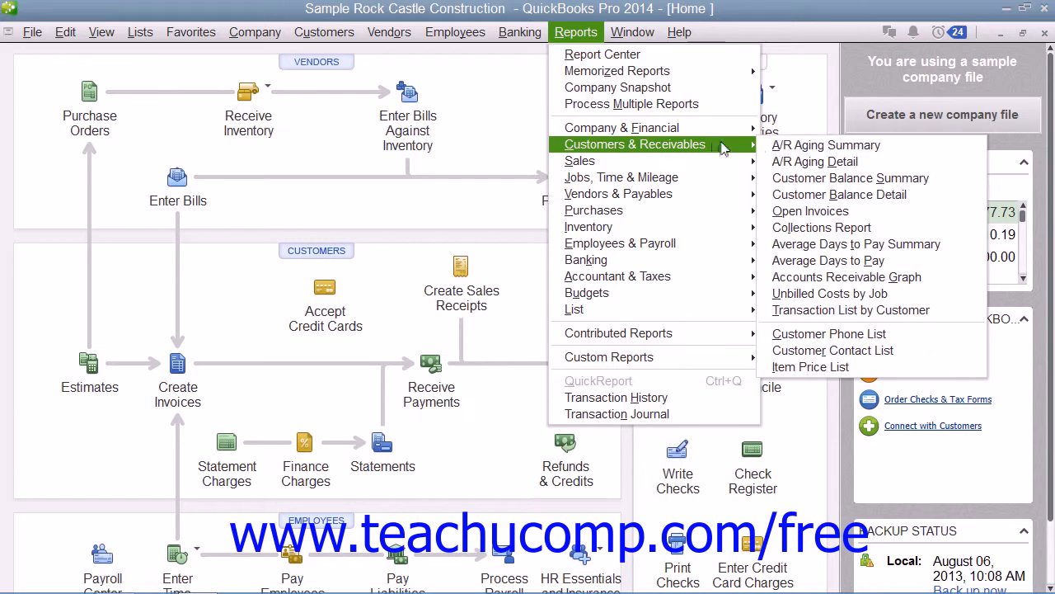
pyautogui.click(800, 212)
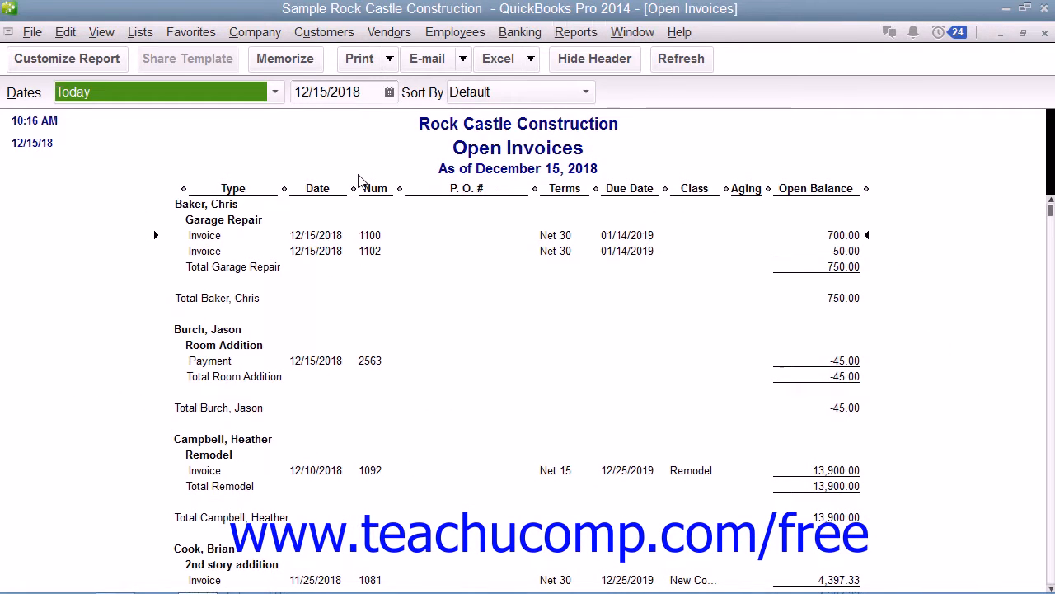
# Cancel the Customize Report settings unchanged and close the Open Invoices report window
pyautogui.click(114, 63)
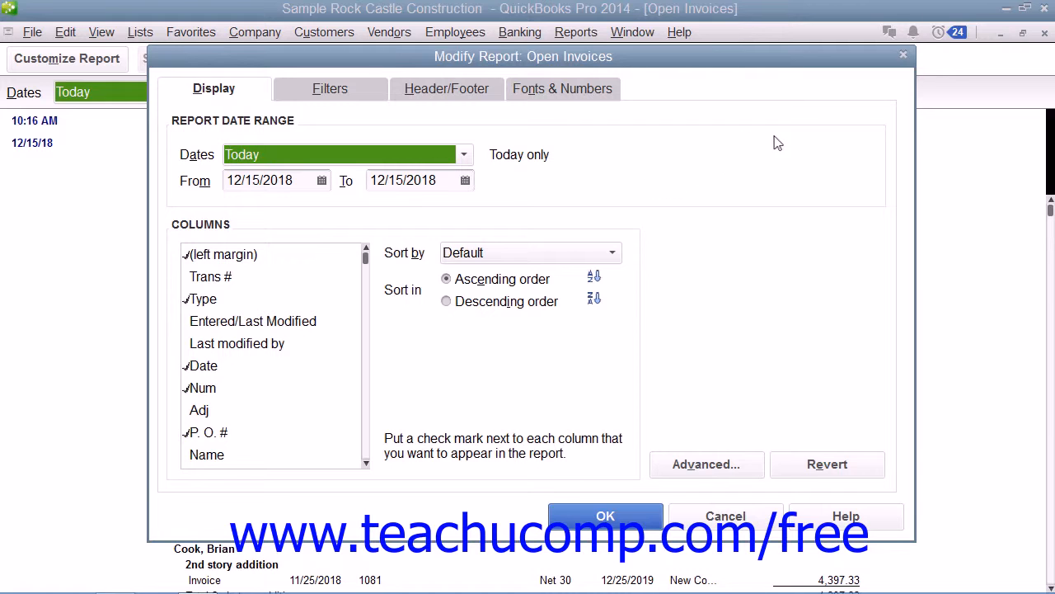
pyautogui.click(742, 515)
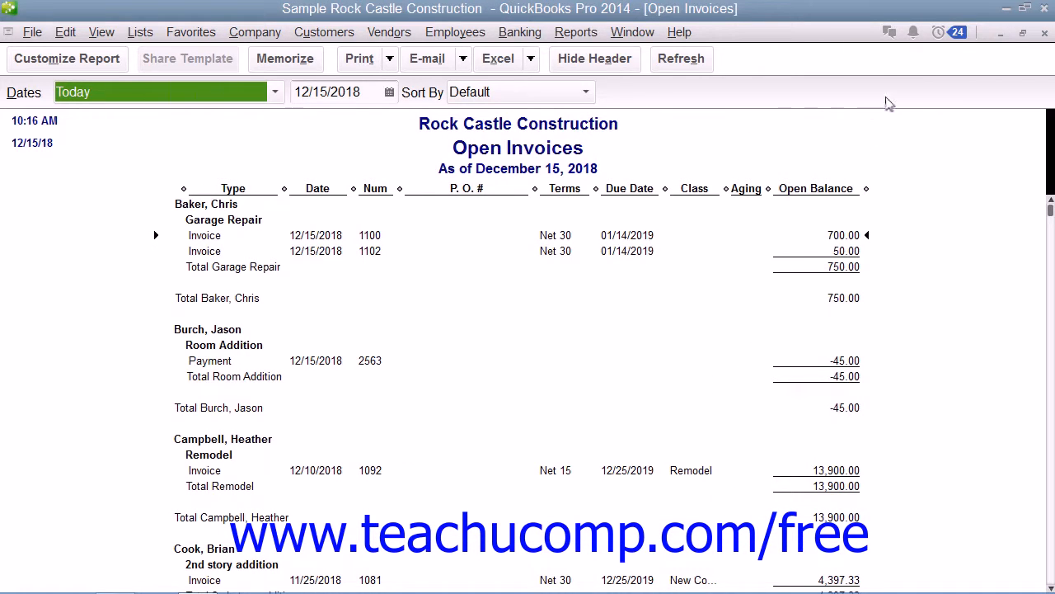
pyautogui.click(1043, 34)
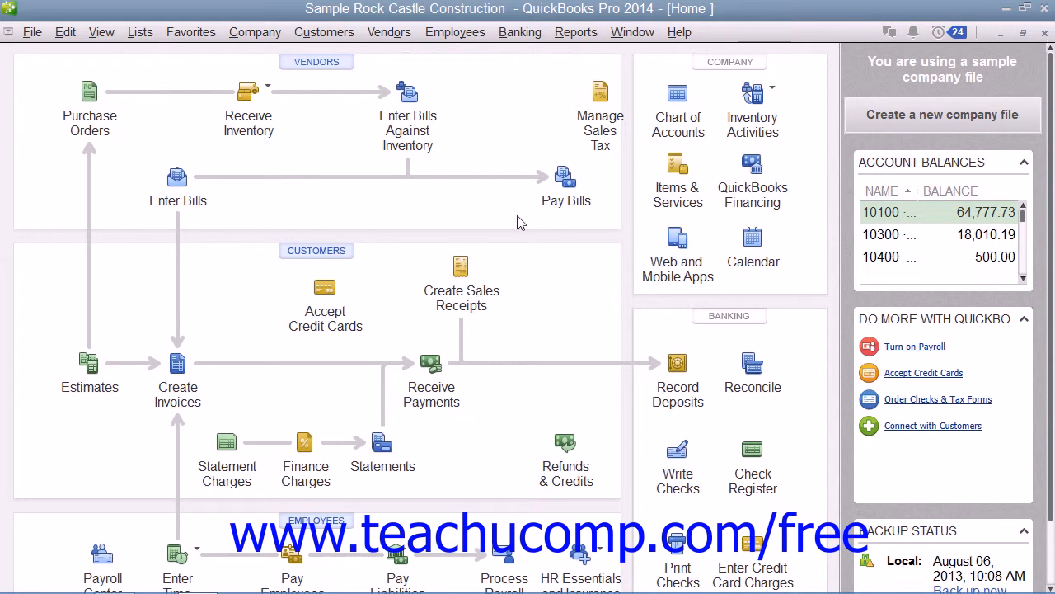
# Start a Transaction Detail report from Reports > Custom Reports
pyautogui.click(577, 33)
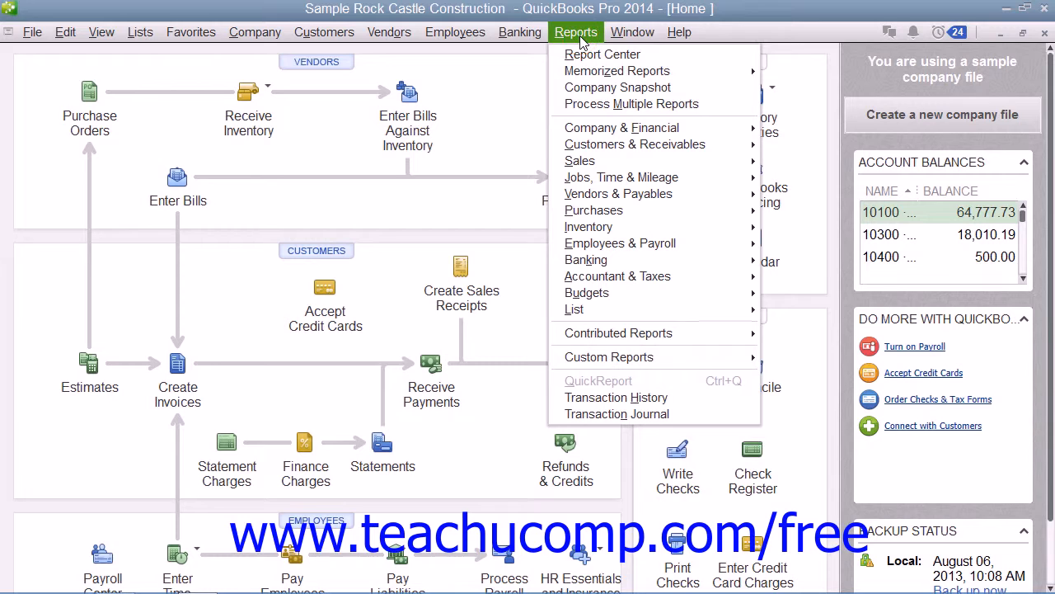
pyautogui.moveTo(620, 358)
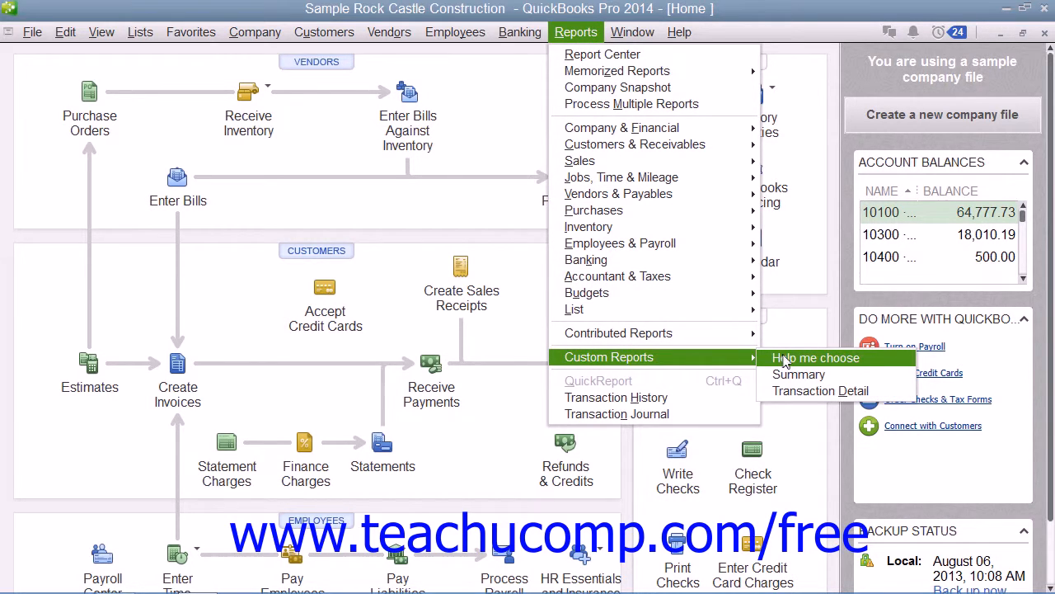
pyautogui.click(804, 393)
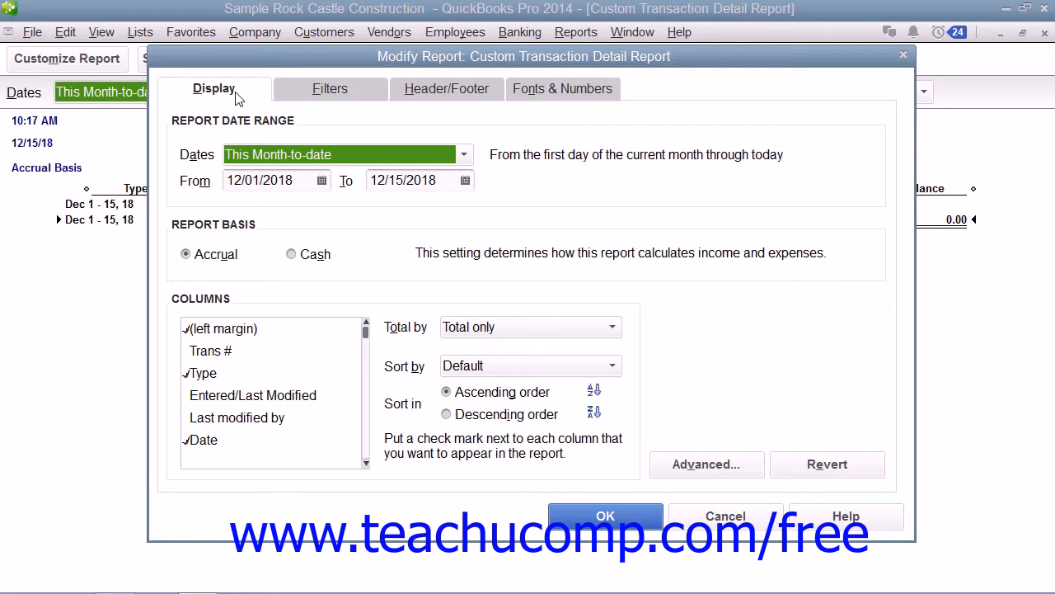
pyautogui.click(318, 96)
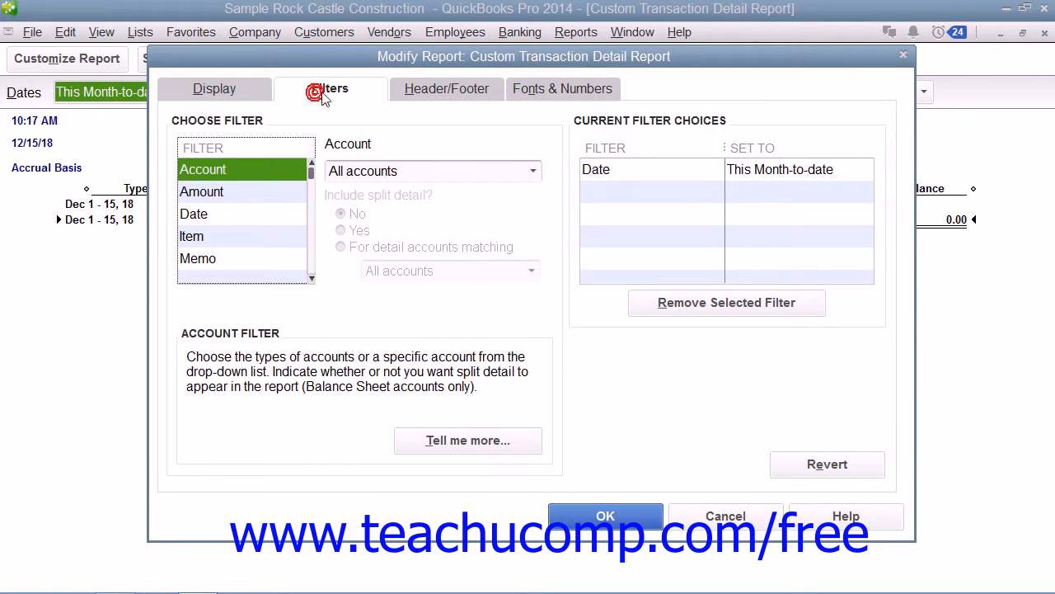
pyautogui.click(456, 89)
pyautogui.click(573, 89)
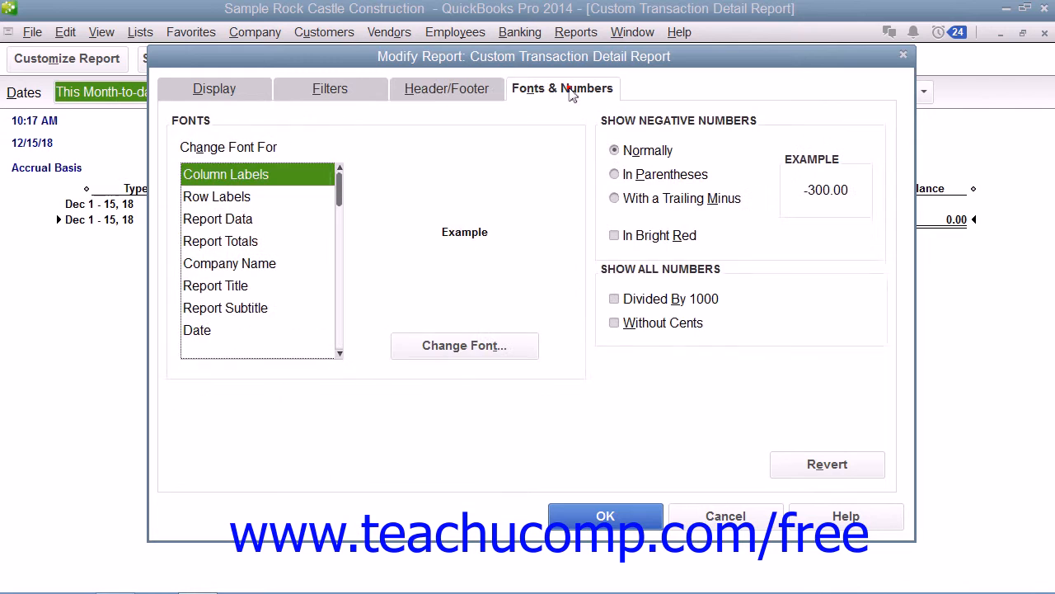
pyautogui.click(235, 95)
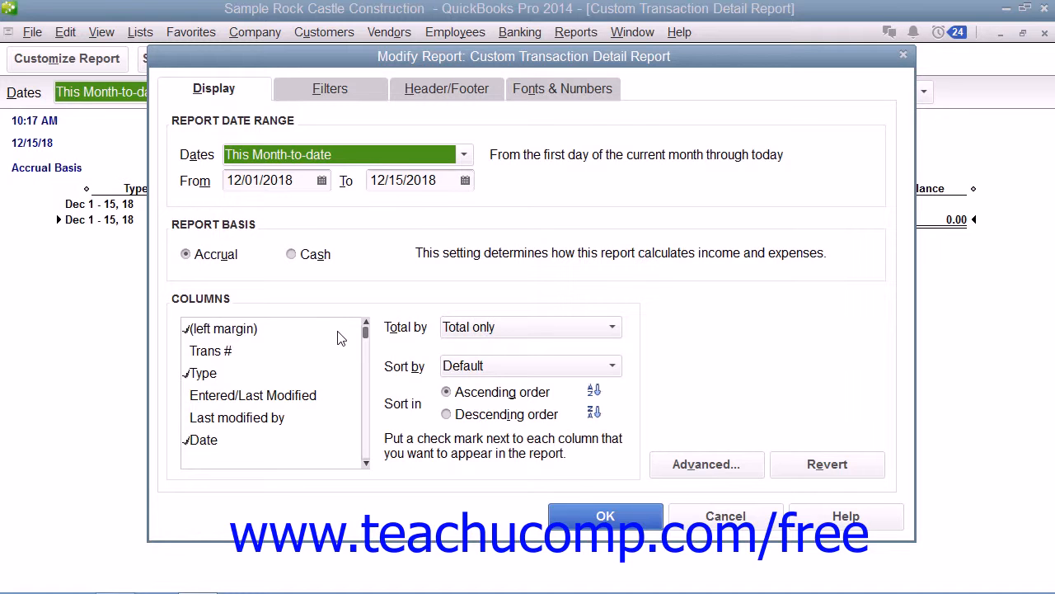
pyautogui.click(305, 90)
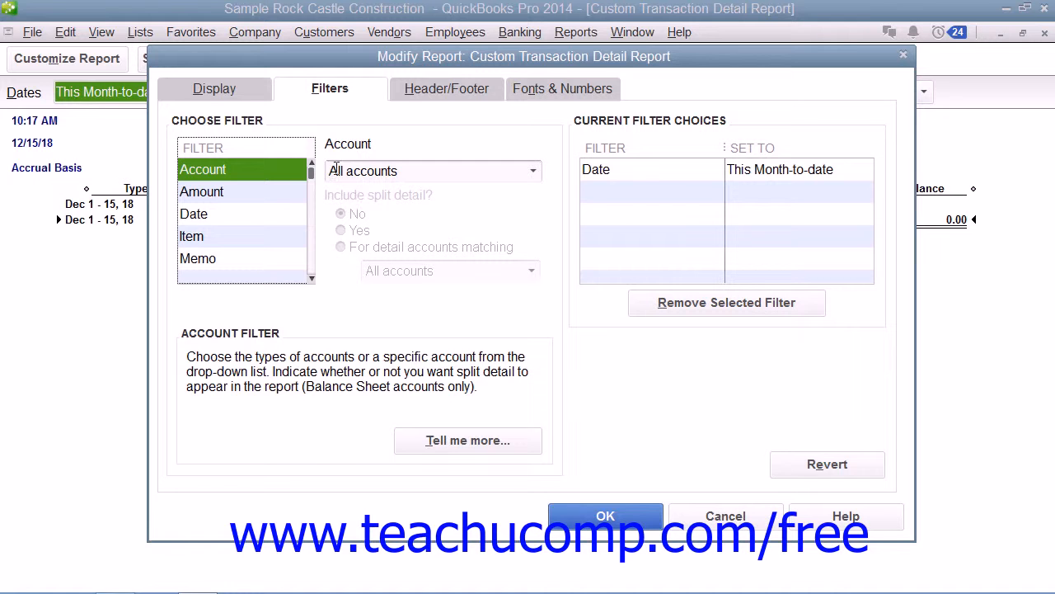
pyautogui.click(226, 88)
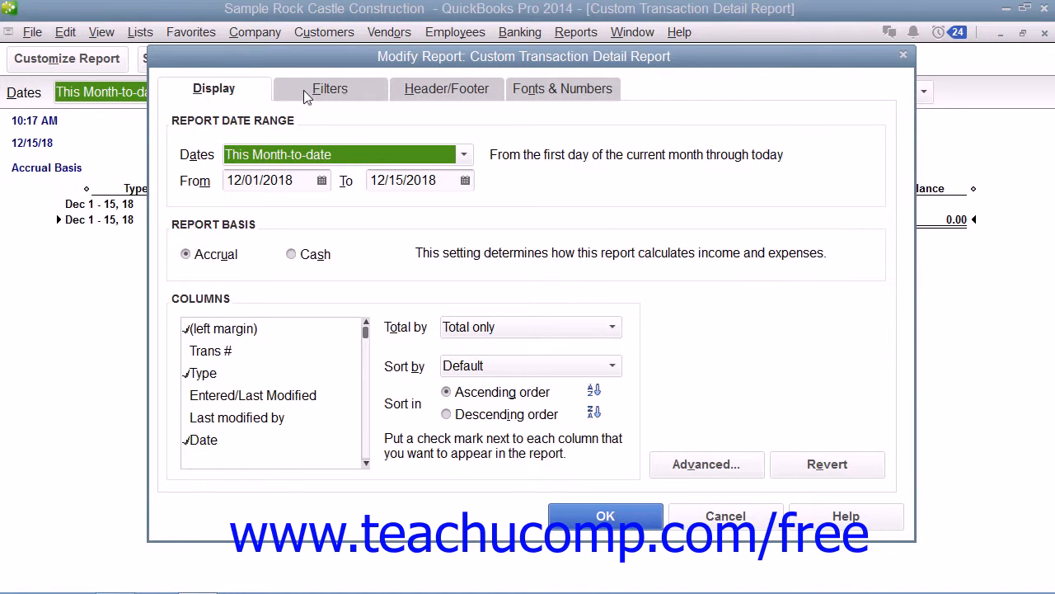
pyautogui.click(305, 95)
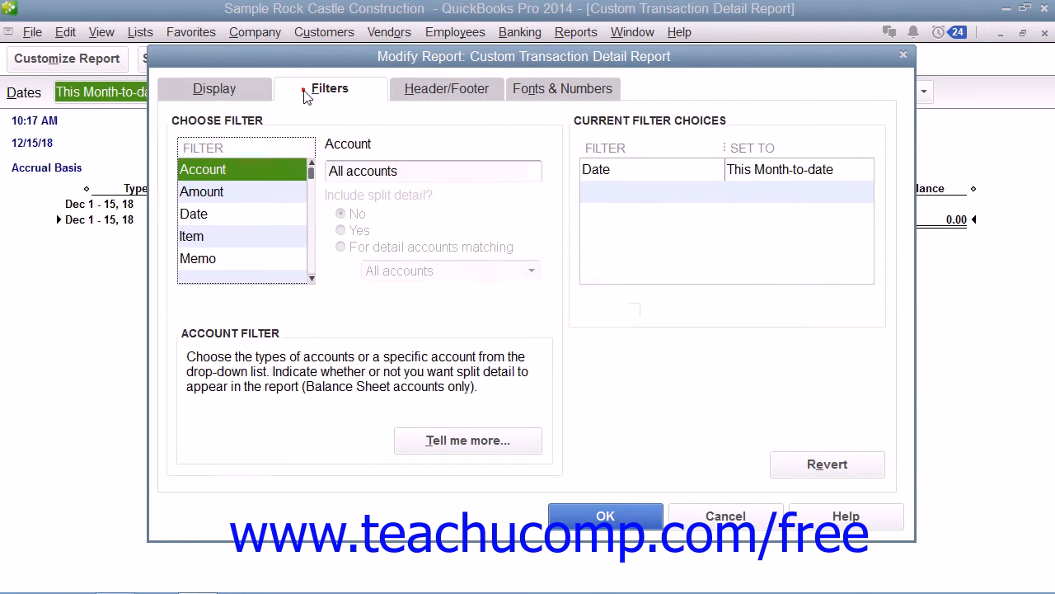
pyautogui.click(257, 97)
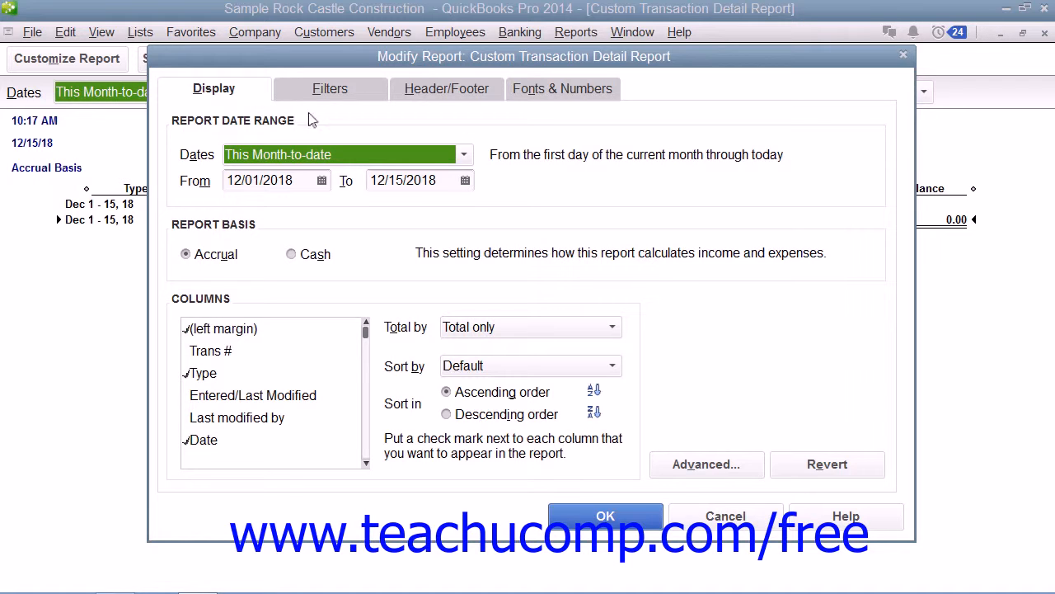
pyautogui.click(477, 93)
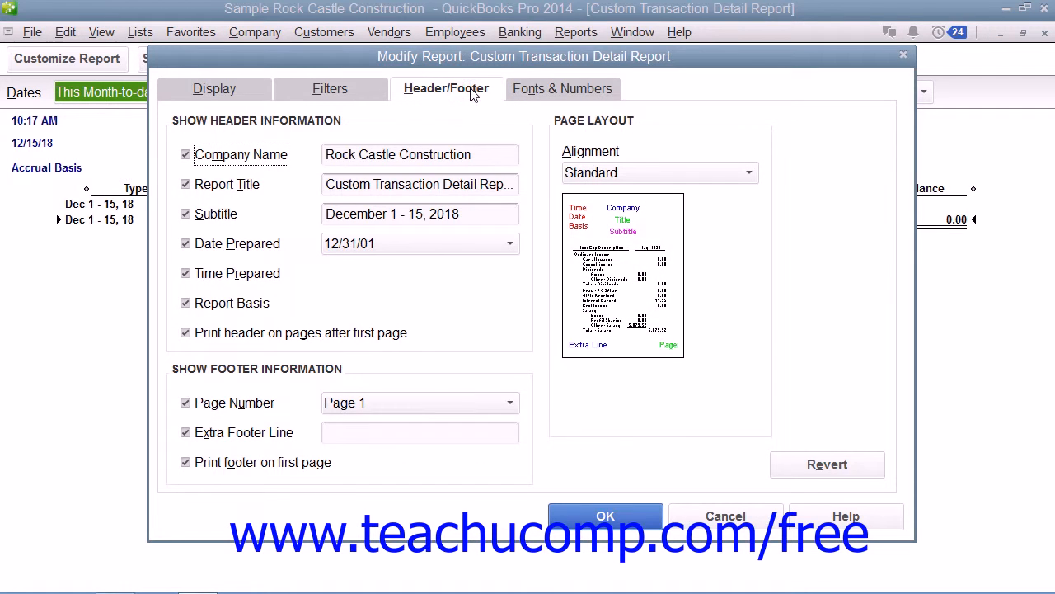
pyautogui.click(544, 89)
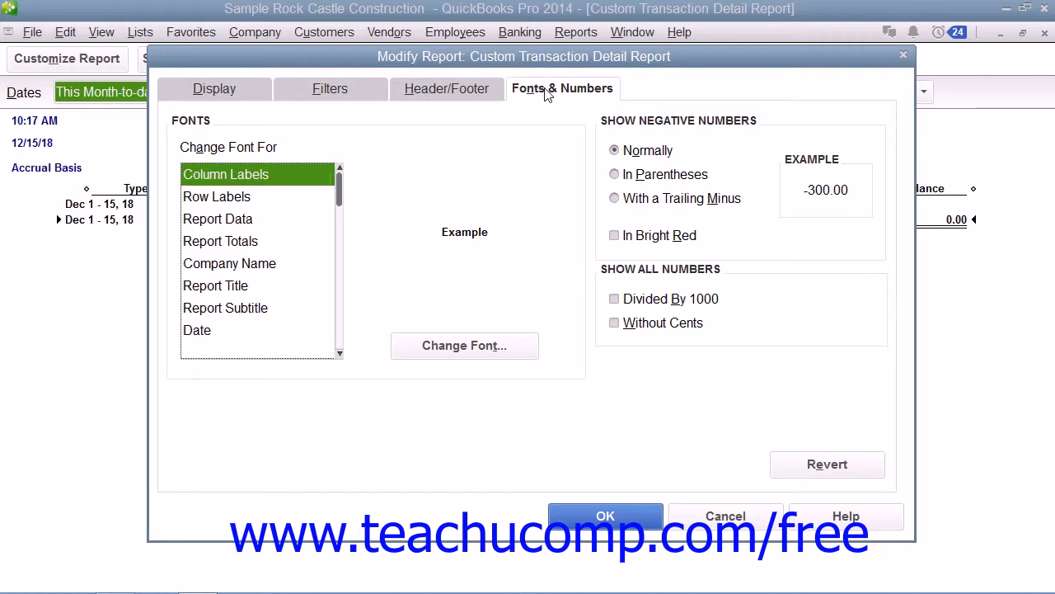
pyautogui.click(478, 93)
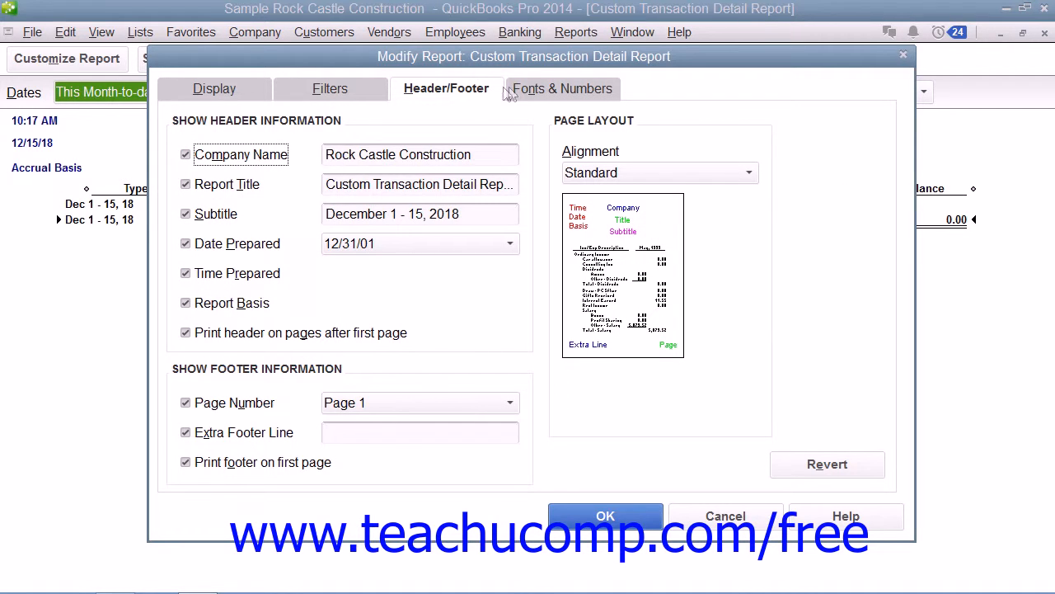
pyautogui.click(540, 92)
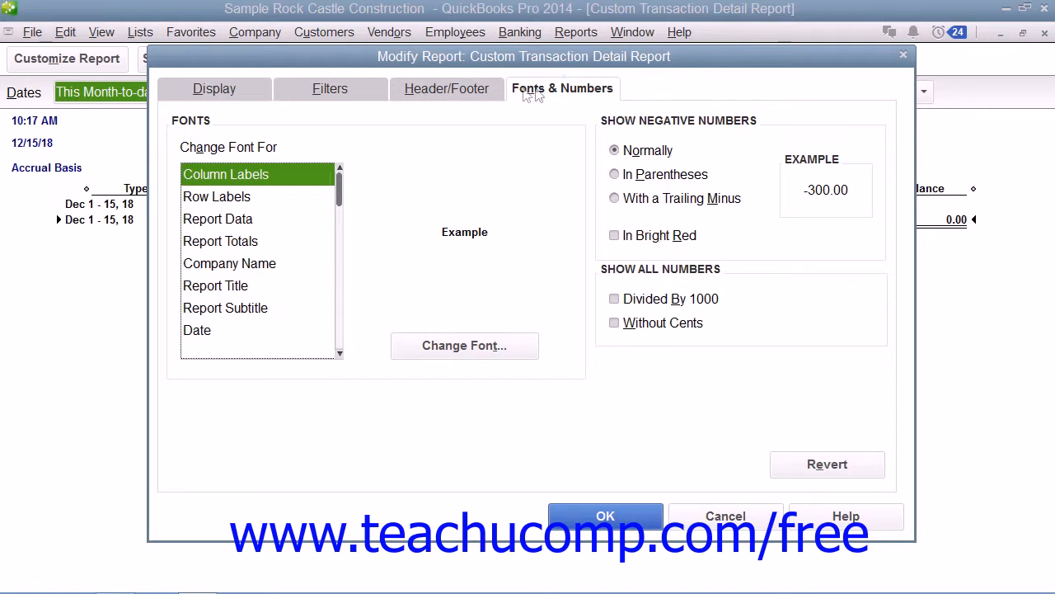
pyautogui.click(252, 91)
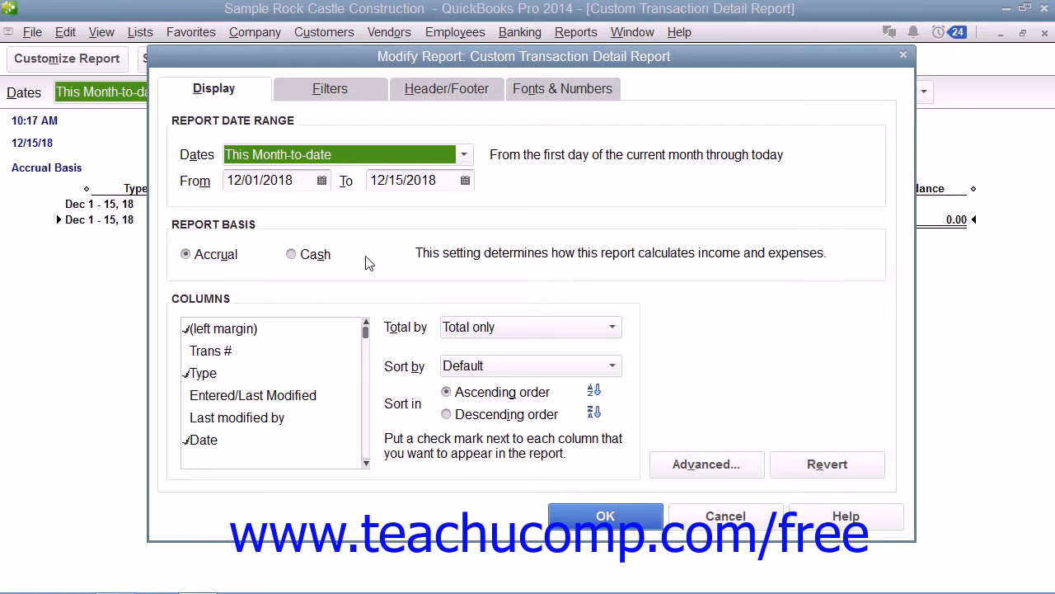
# Keep the This Month-to-date date range and check the Trans # column
pyautogui.click(466, 155)
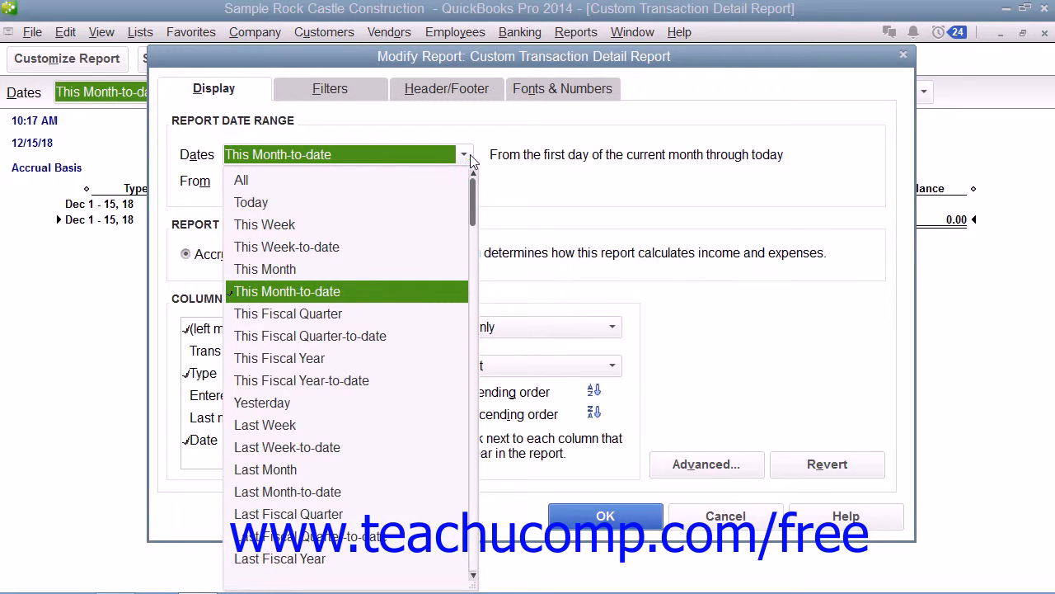
pyautogui.click(466, 155)
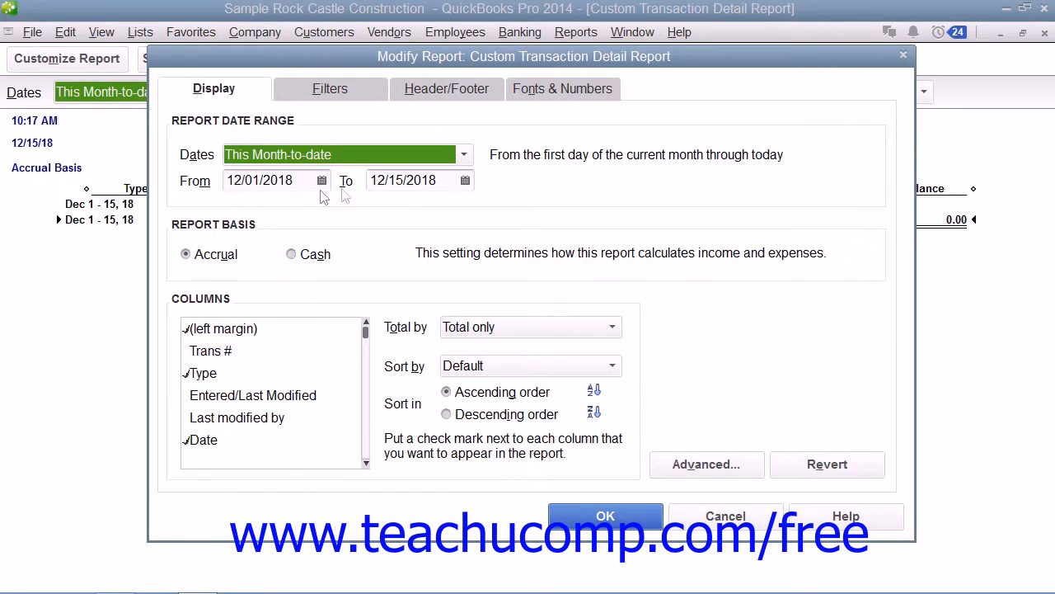
pyautogui.click(344, 185)
pyautogui.click(194, 356)
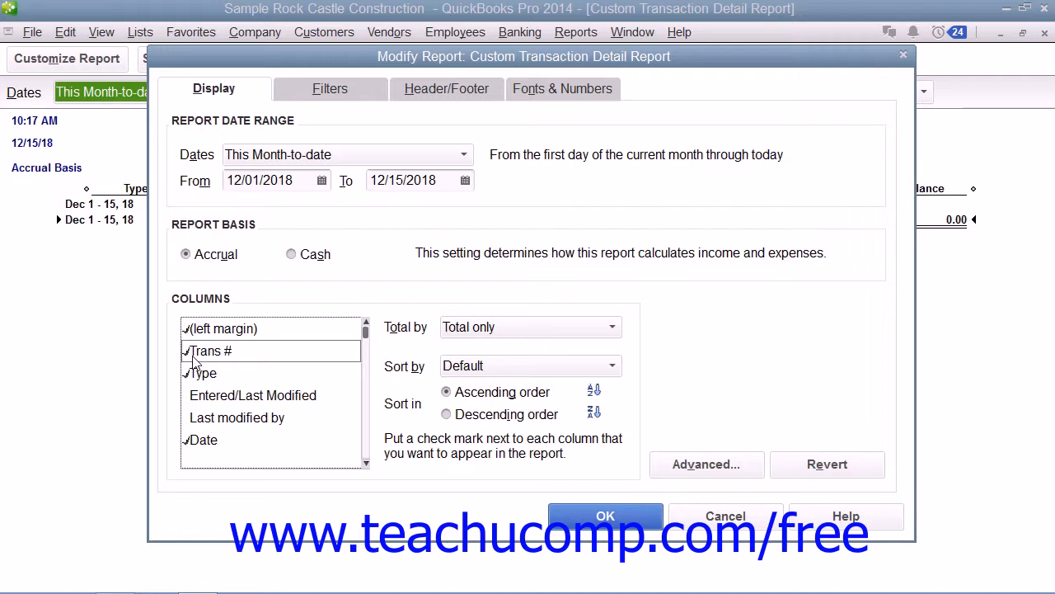
# Uncheck Trans #, keep Total only and Default sort, and open the Advanced options
pyautogui.click(194, 359)
pyautogui.click(606, 330)
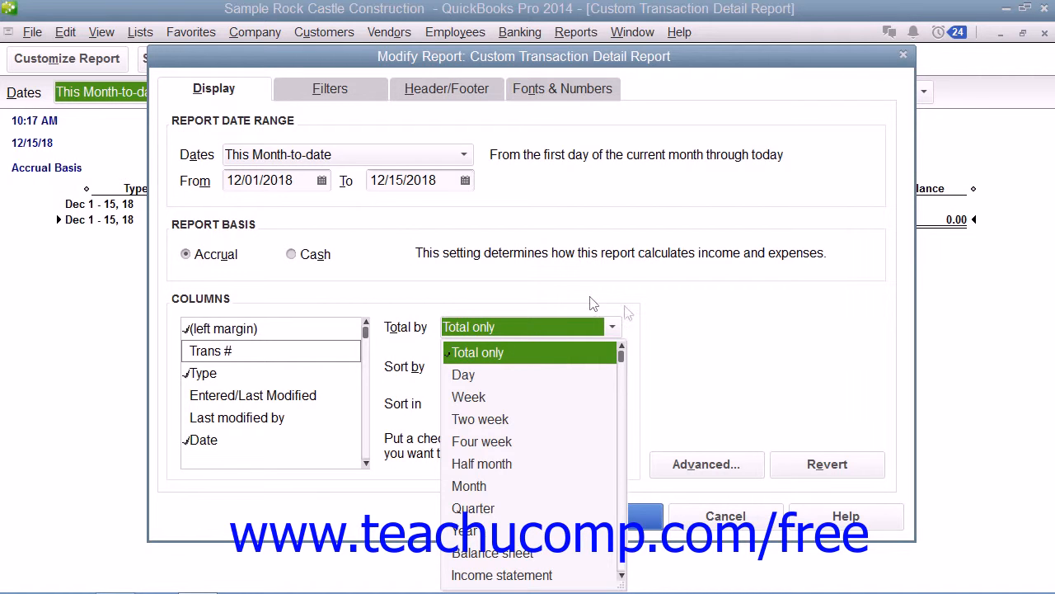
pyautogui.click(660, 337)
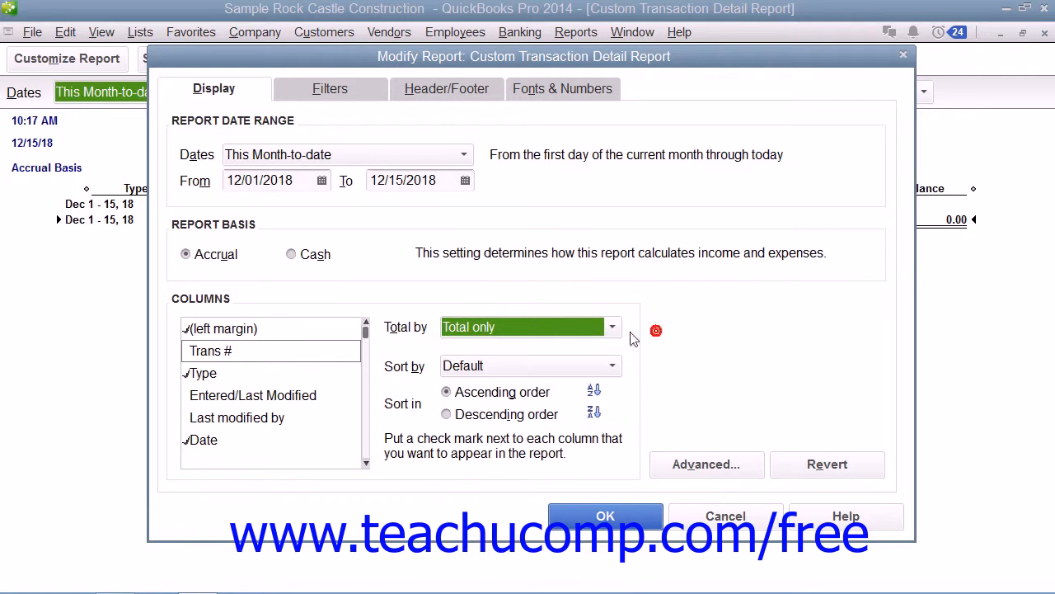
pyautogui.click(577, 369)
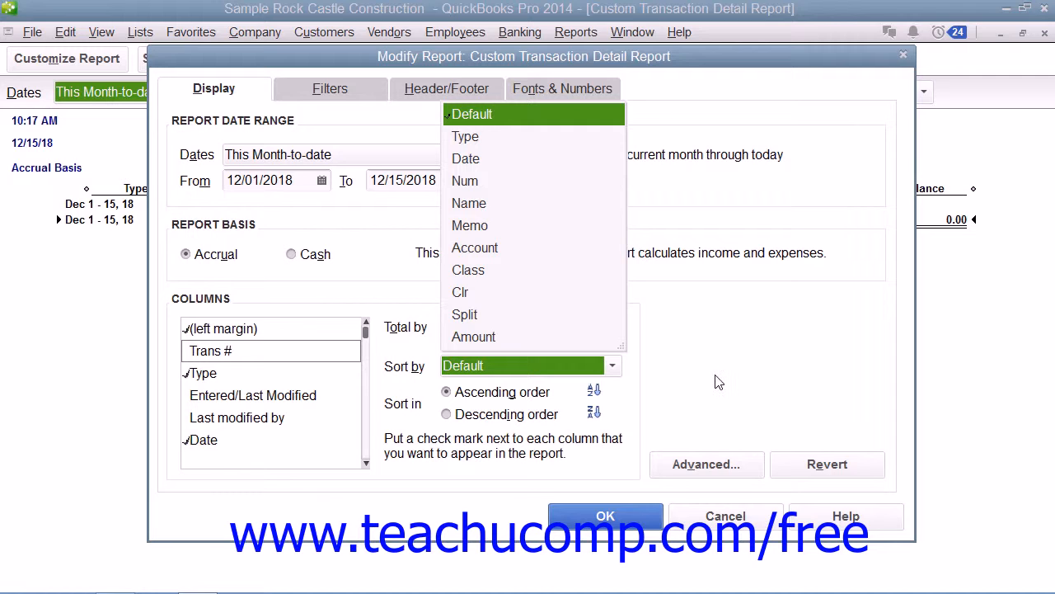
pyautogui.click(657, 366)
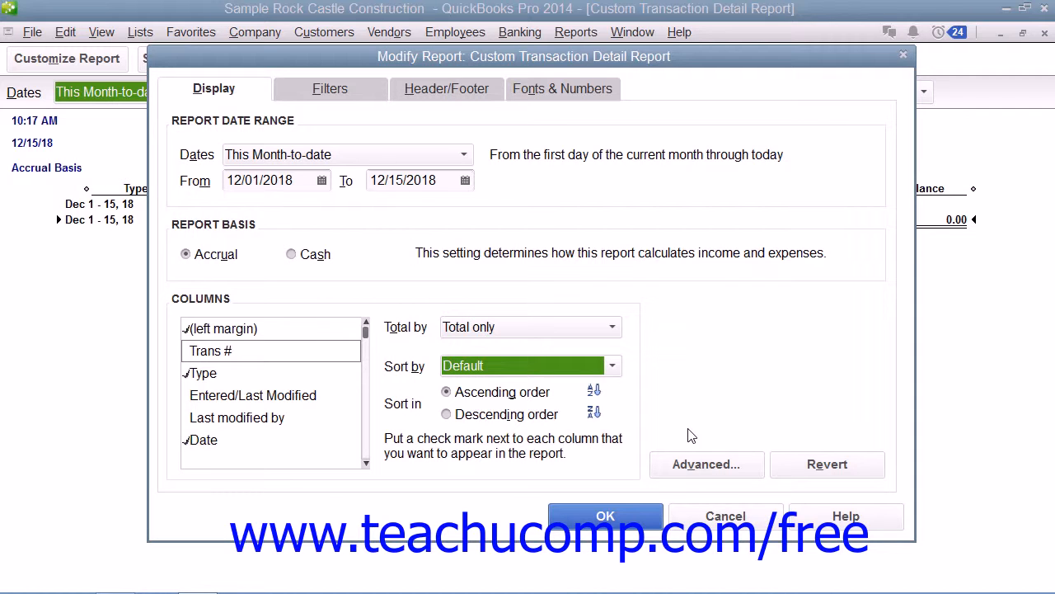
pyautogui.click(704, 469)
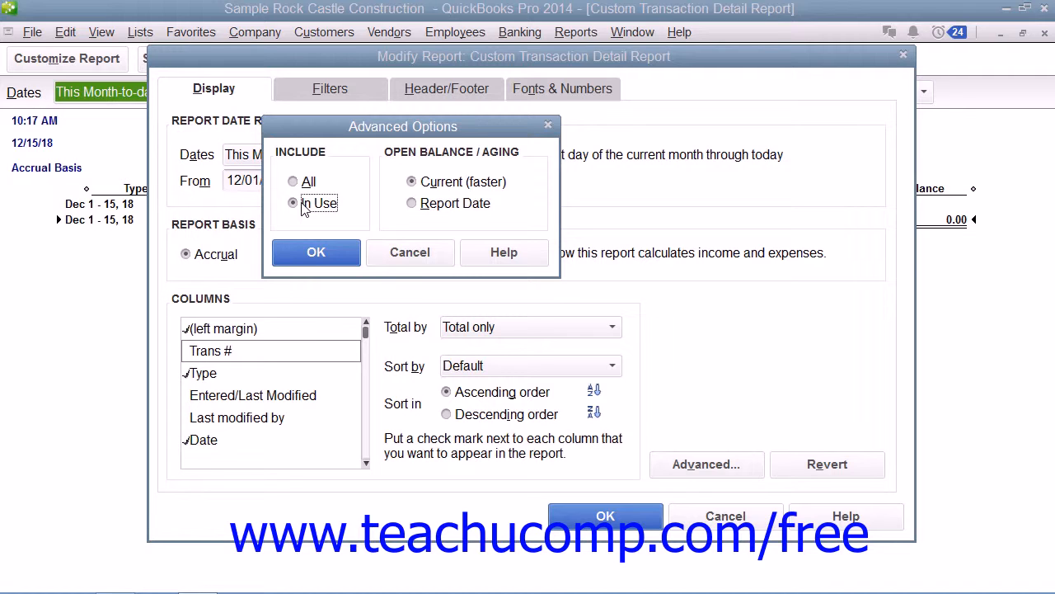
# Confirm Current (faster) open balances and view the December 1–15, 2018 transaction detail report
pyautogui.click(423, 190)
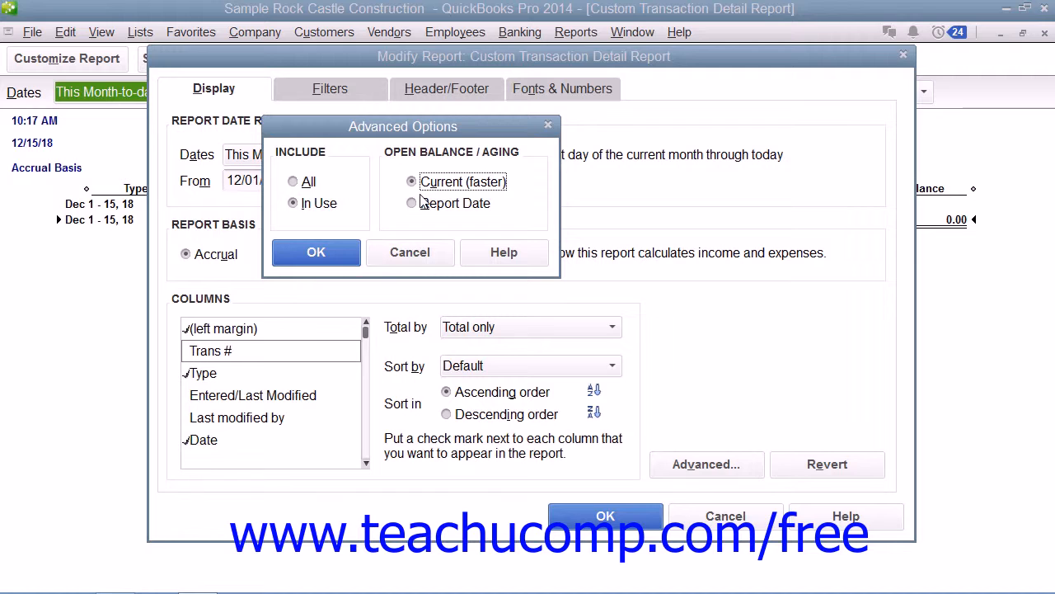
pyautogui.click(334, 251)
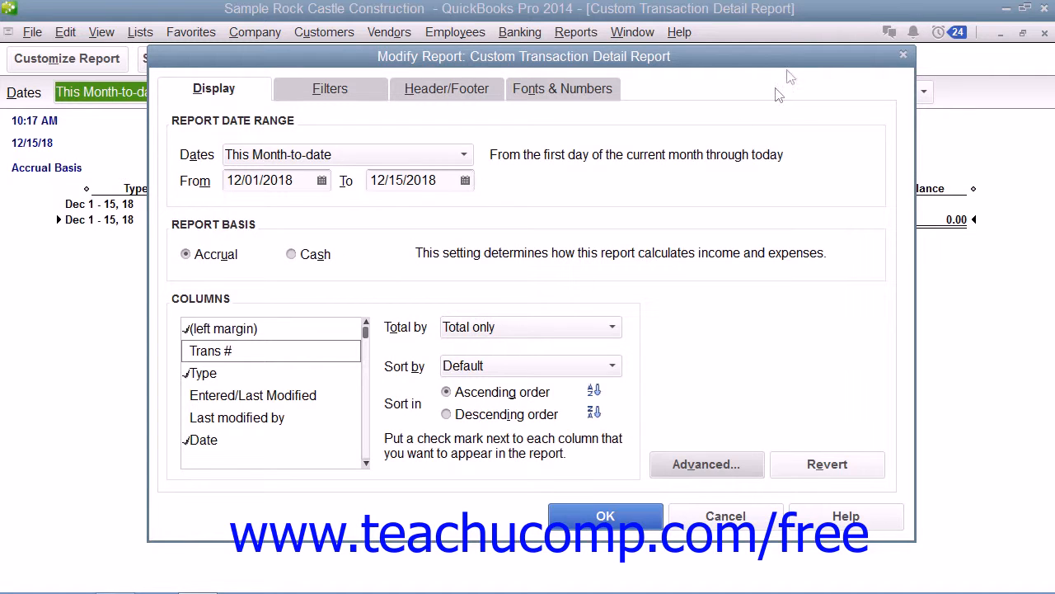
pyautogui.click(903, 58)
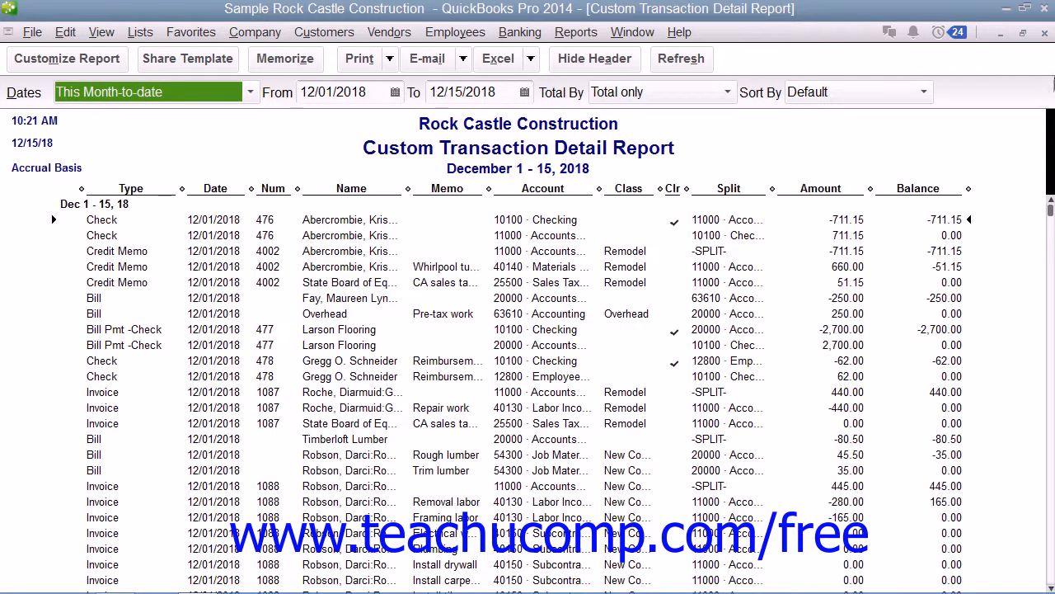
# Close the transaction detail report and start a Summary report from Reports > Custom Reports
pyautogui.click(1044, 32)
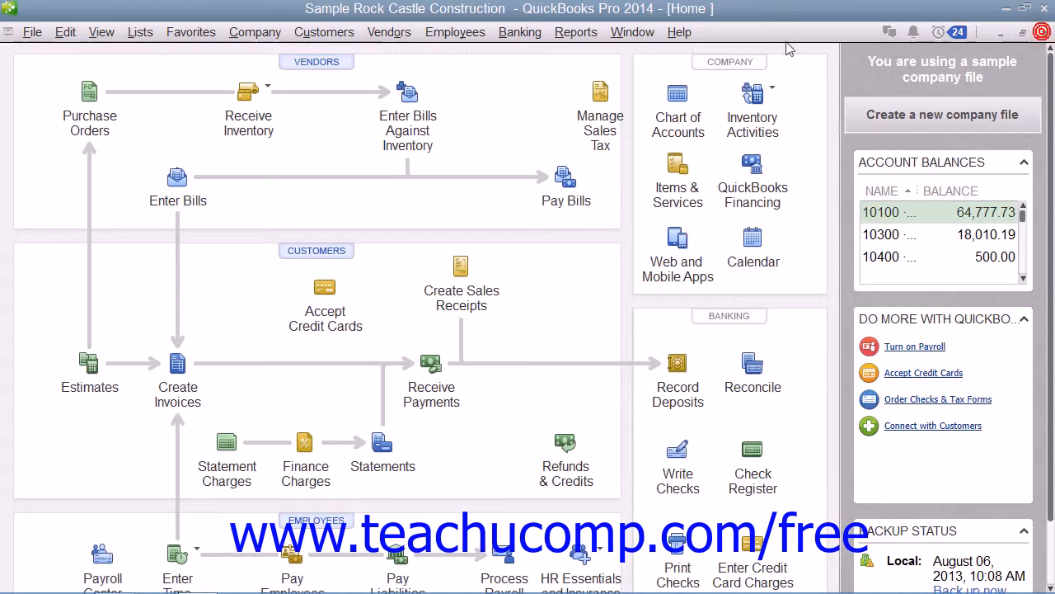
pyautogui.click(577, 32)
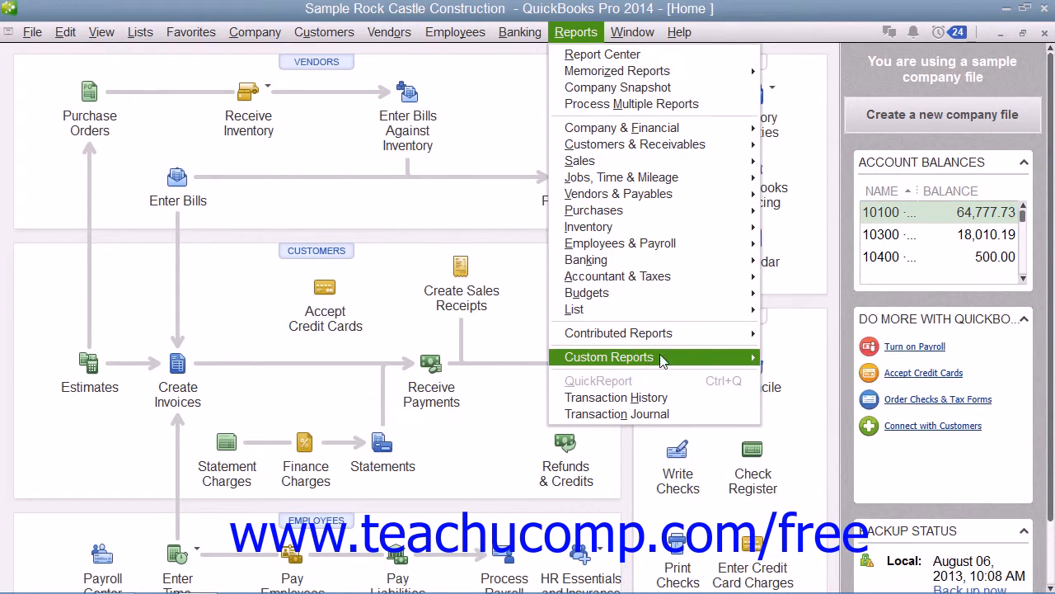
pyautogui.moveTo(631, 356)
pyautogui.click(797, 374)
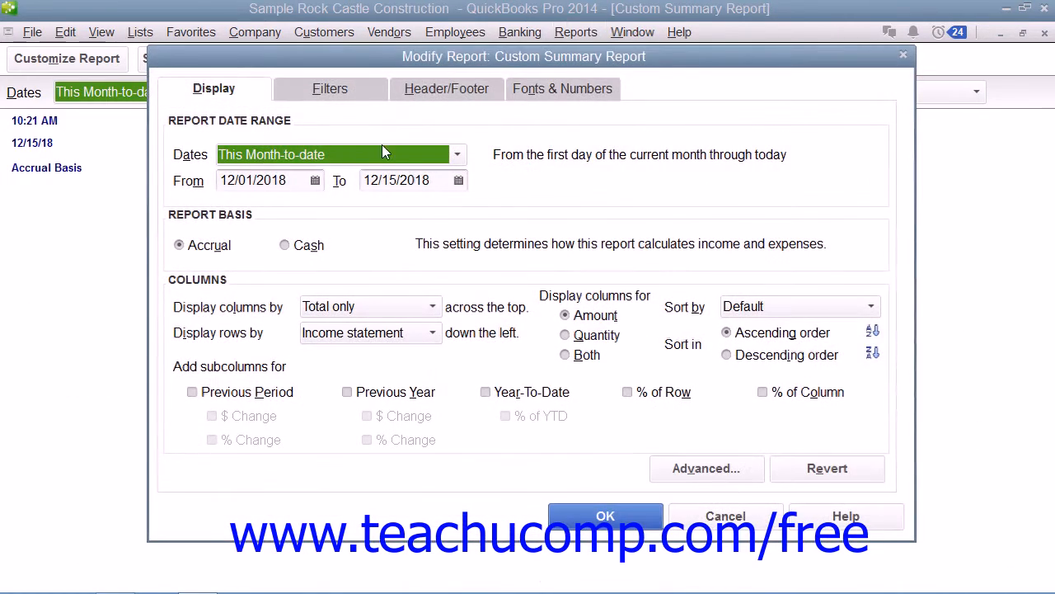
pyautogui.click(249, 93)
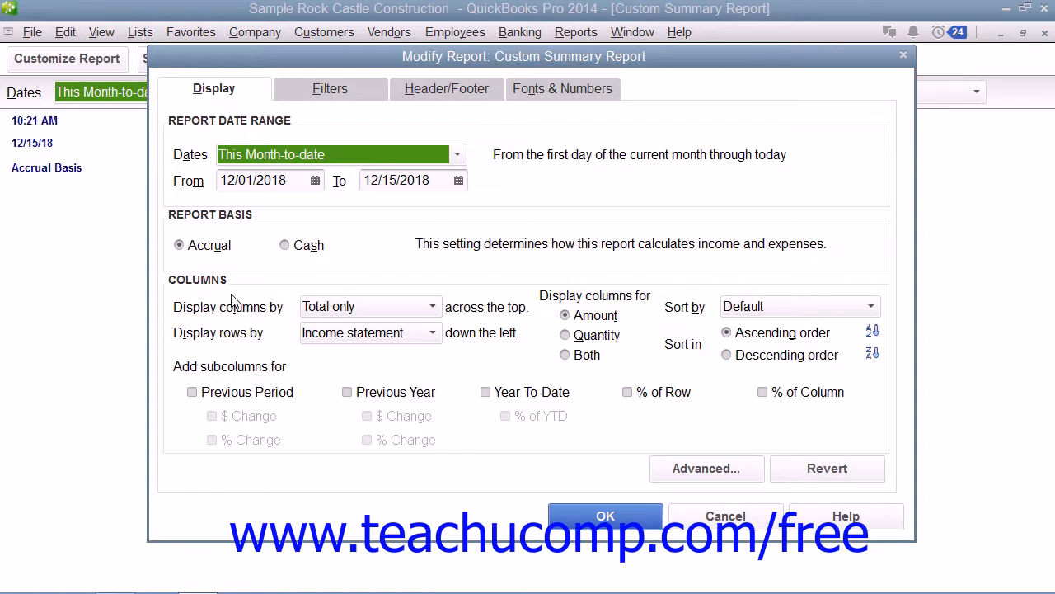
pyautogui.click(433, 308)
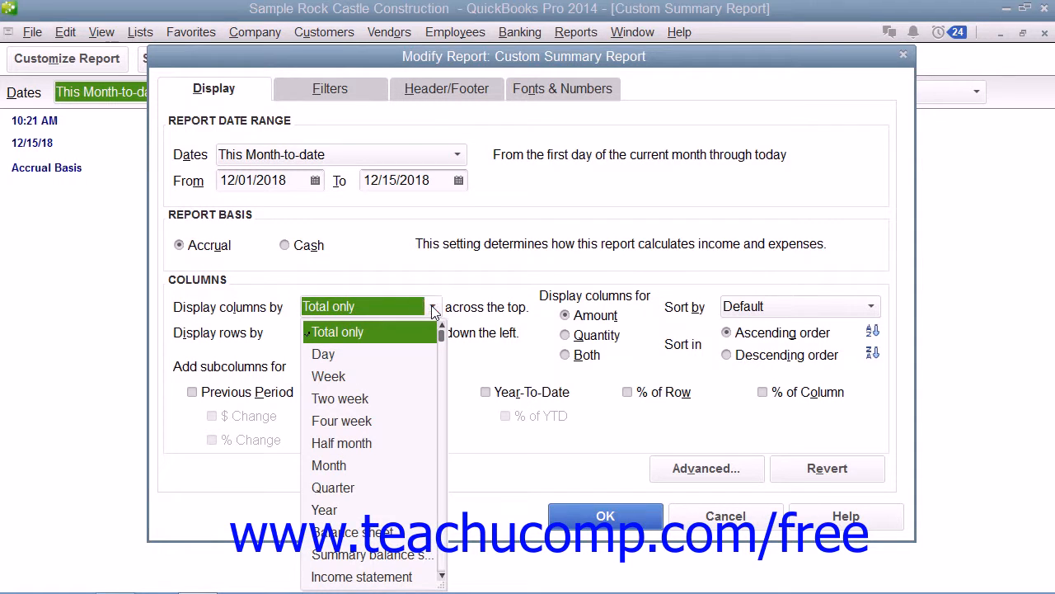
pyautogui.click(432, 308)
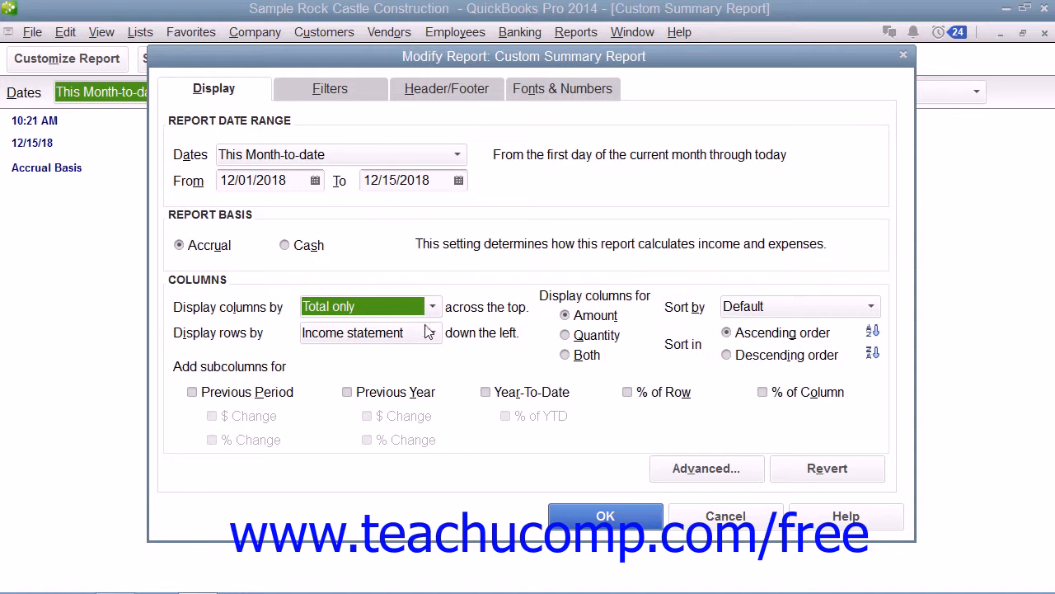
pyautogui.click(432, 333)
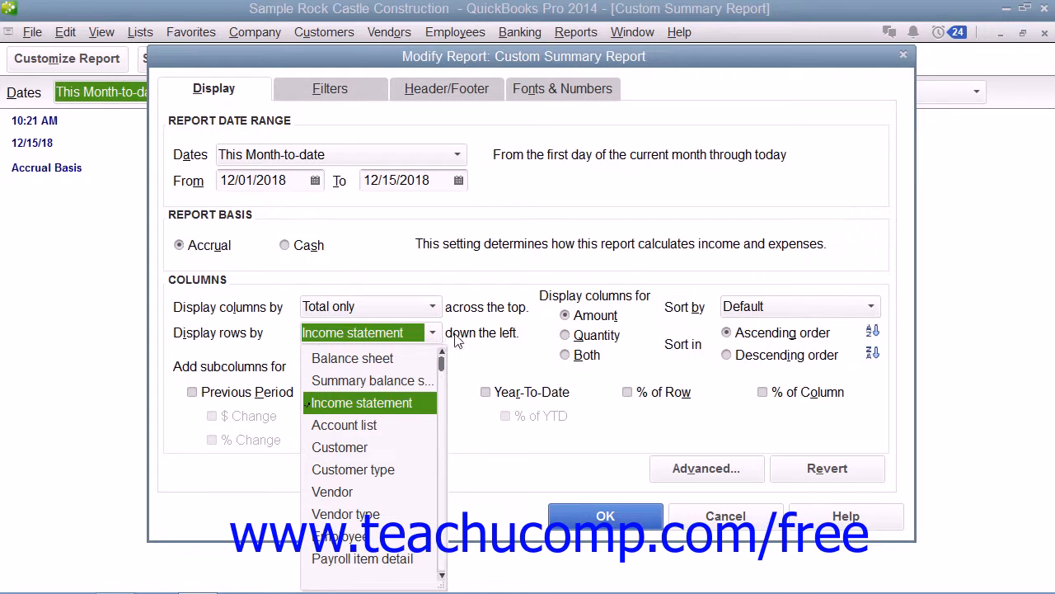
pyautogui.click(462, 335)
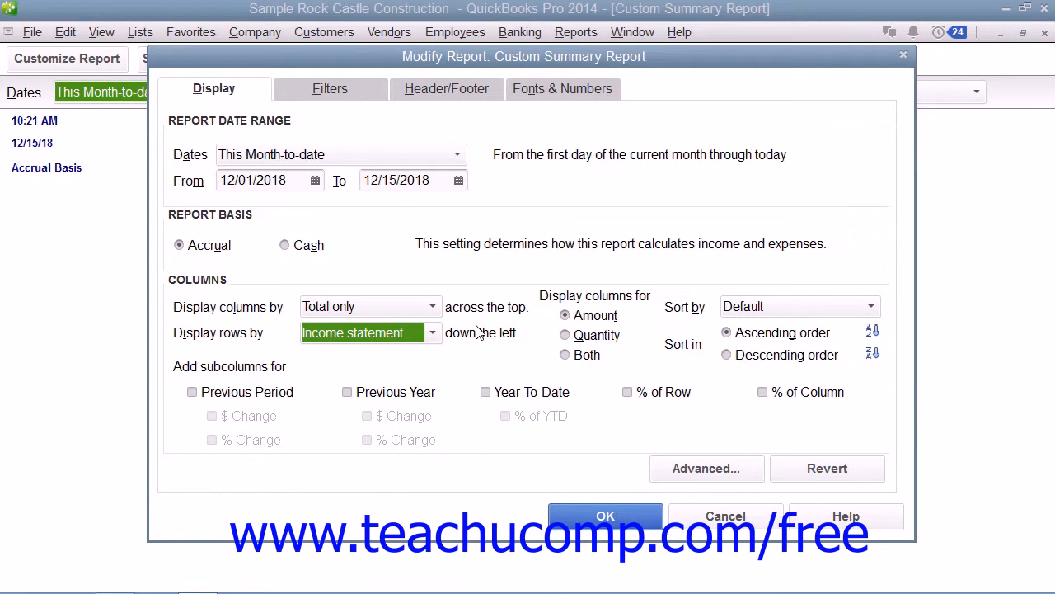
pyautogui.click(564, 316)
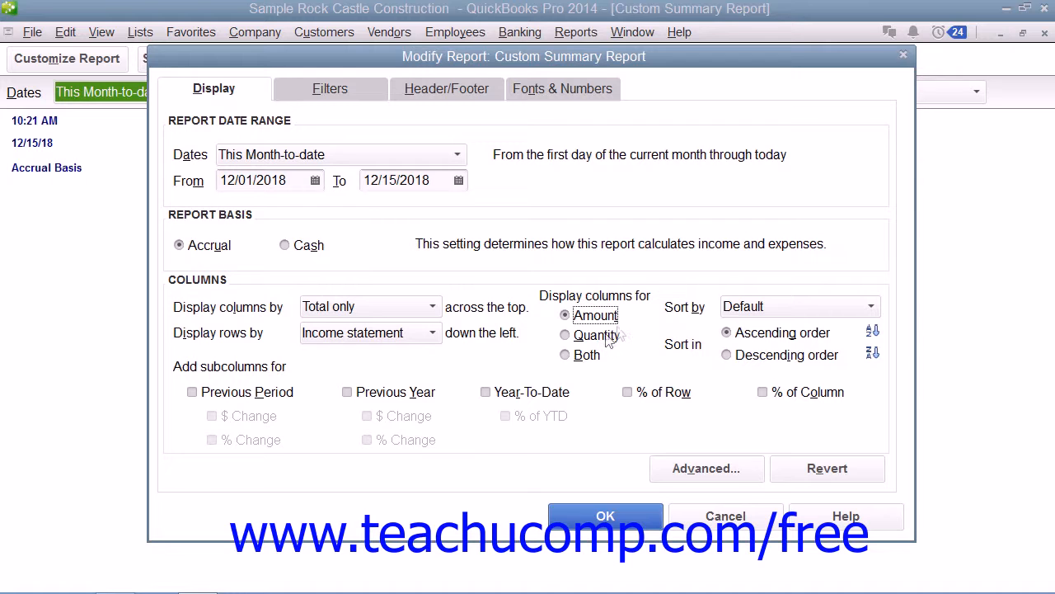
pyautogui.click(872, 310)
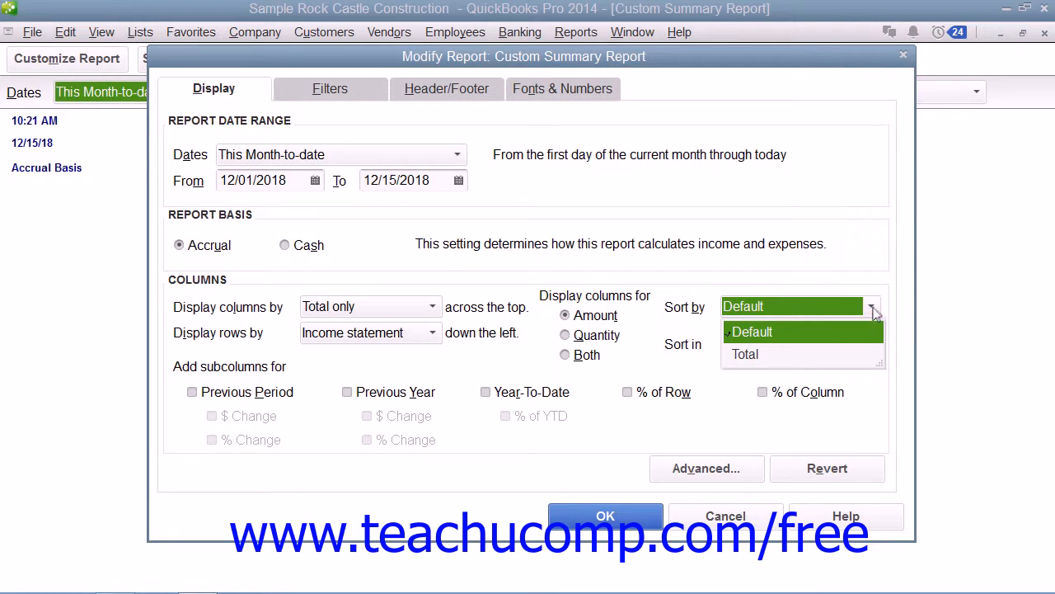
pyautogui.click(882, 309)
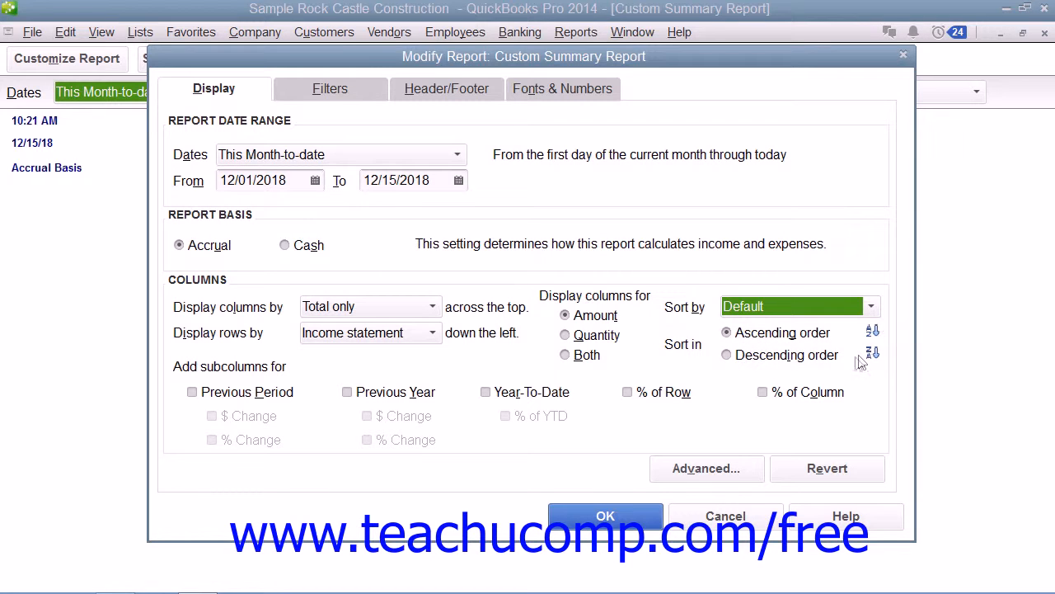
pyautogui.click(785, 332)
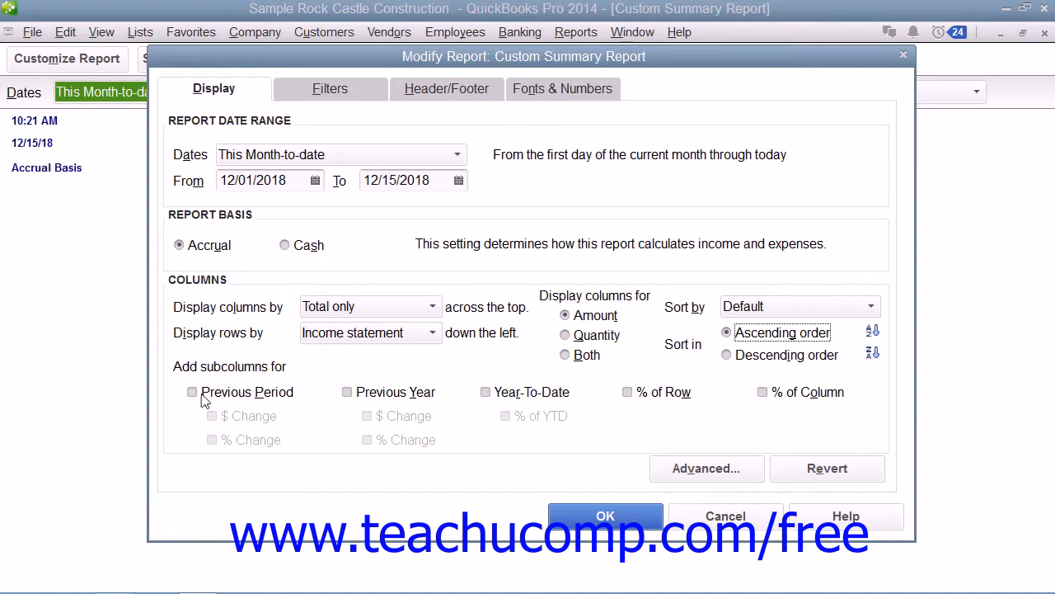
# Check Previous Year along with its $ Change and % Change subcolumns
pyautogui.click(357, 394)
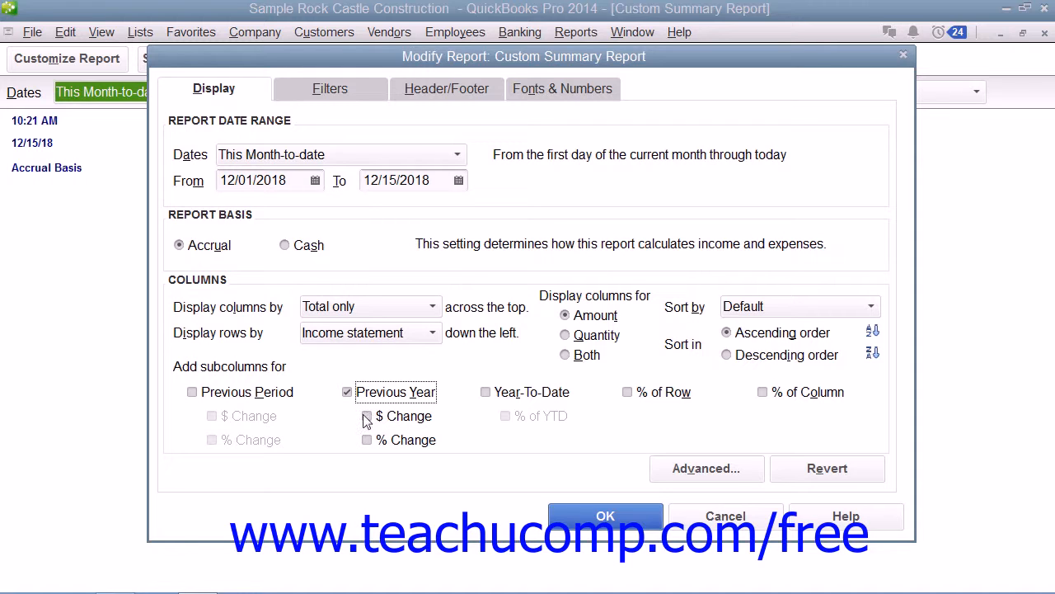
pyautogui.click(369, 415)
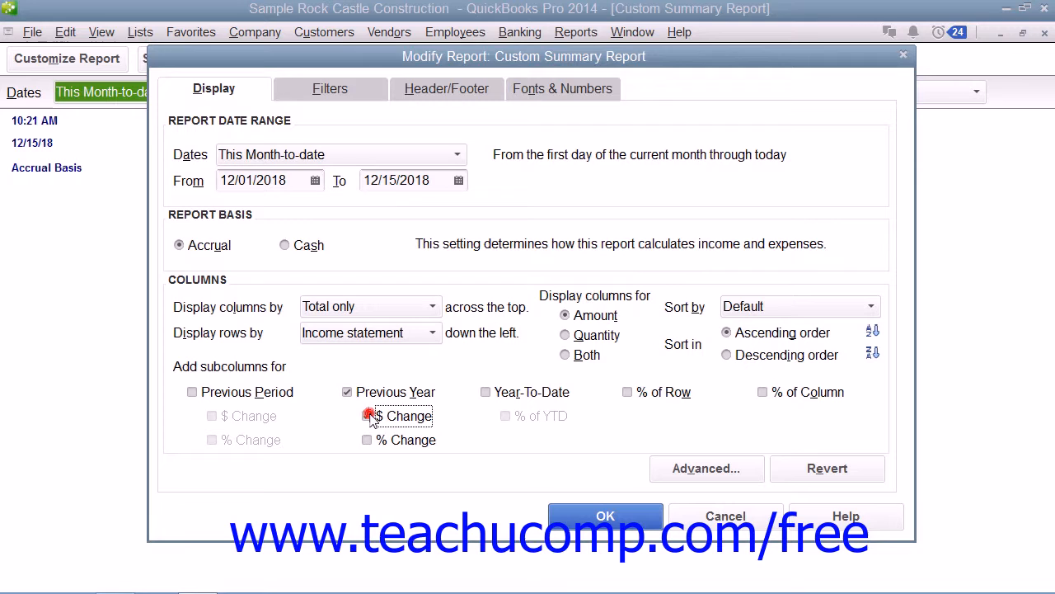
pyautogui.click(367, 441)
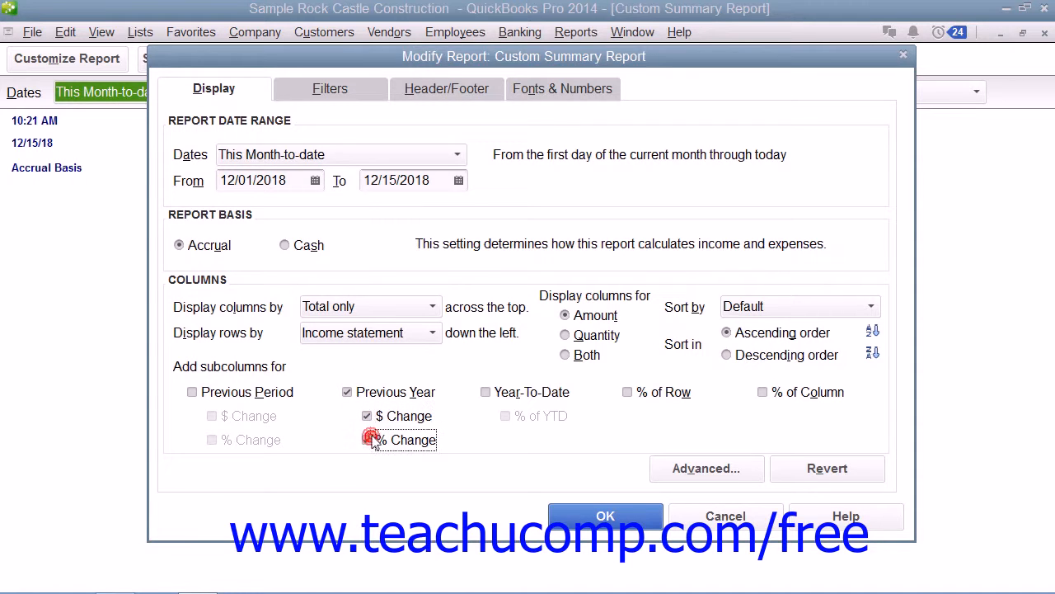
pyautogui.click(703, 470)
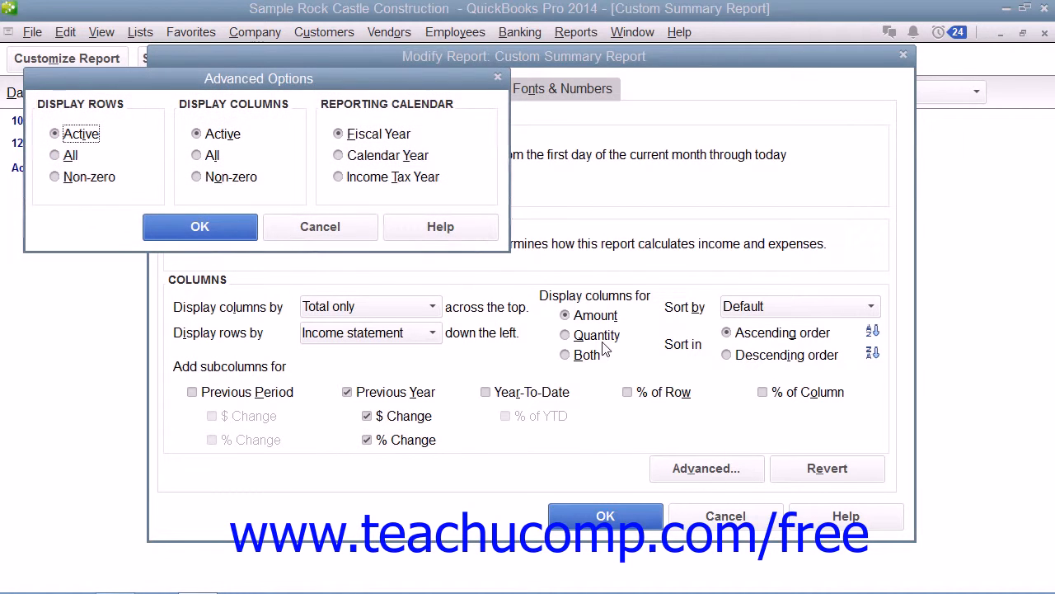
pyautogui.moveTo(268, 79); pyautogui.dragTo(507, 111)
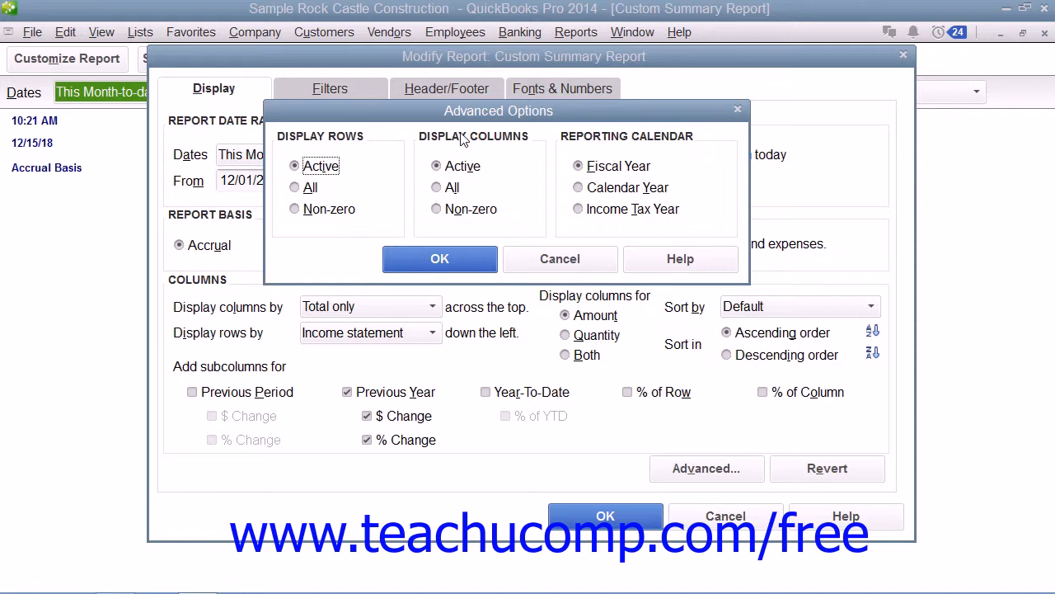
pyautogui.click(311, 188)
pyautogui.click(307, 211)
pyautogui.click(314, 167)
pyautogui.click(461, 257)
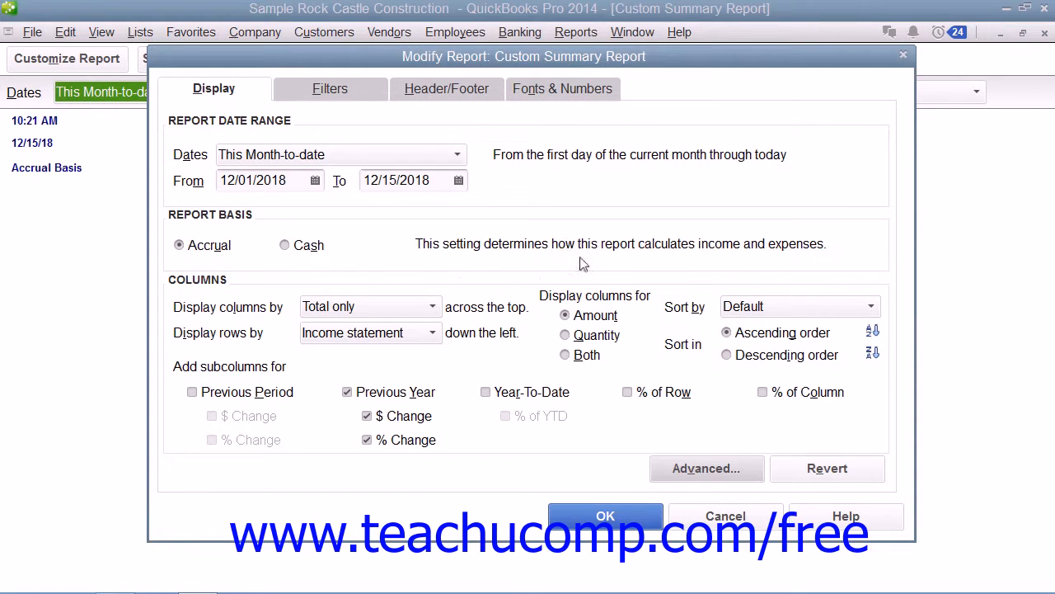
# Close the summary report, then reopen Open Invoices with its Customize Report settings
pyautogui.click(904, 55)
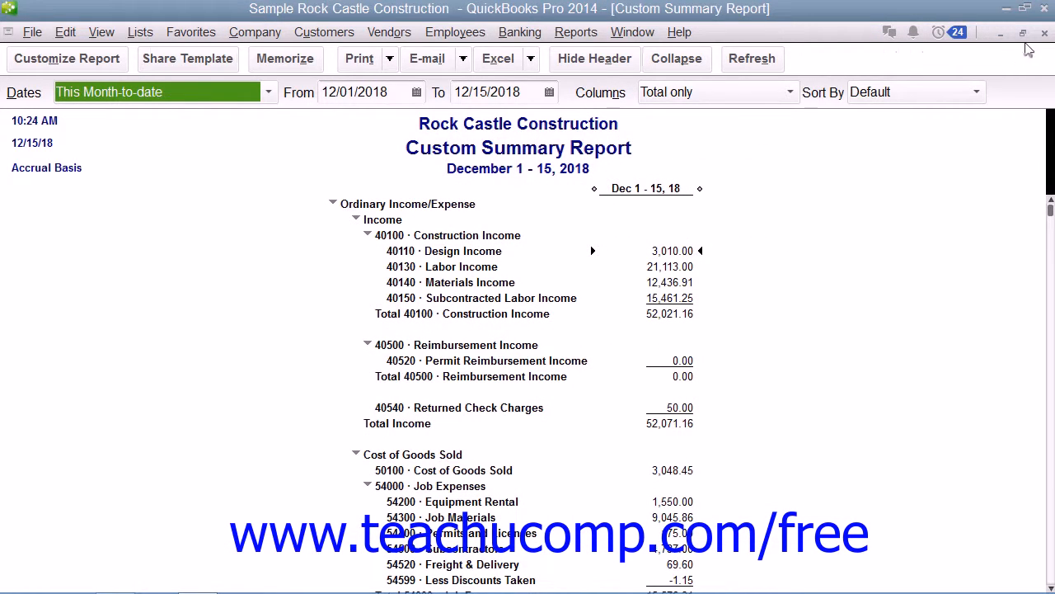
pyautogui.click(1045, 33)
pyautogui.click(575, 32)
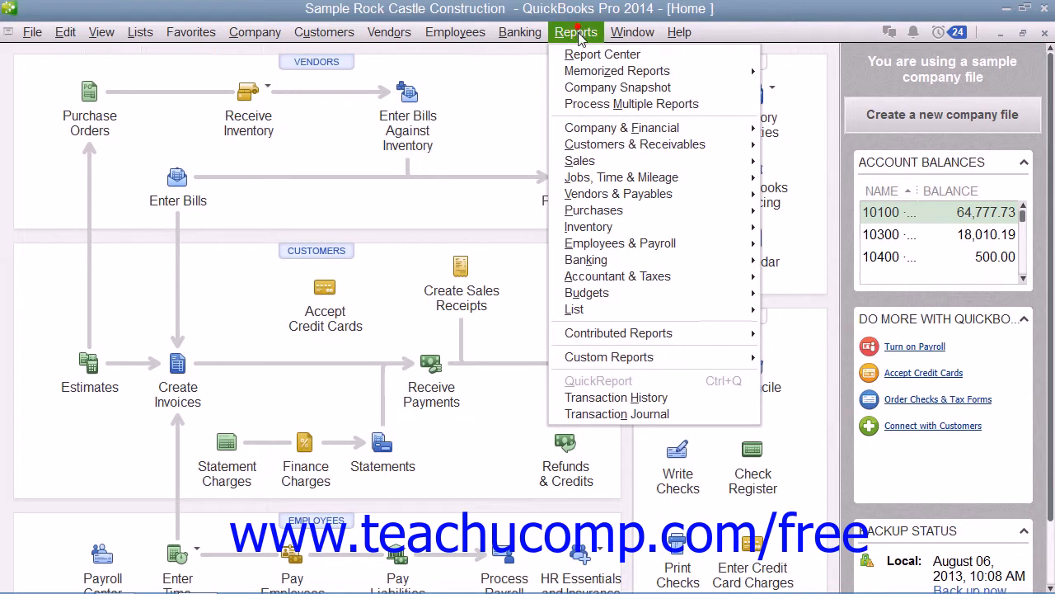
pyautogui.moveTo(636, 151)
pyautogui.click(816, 211)
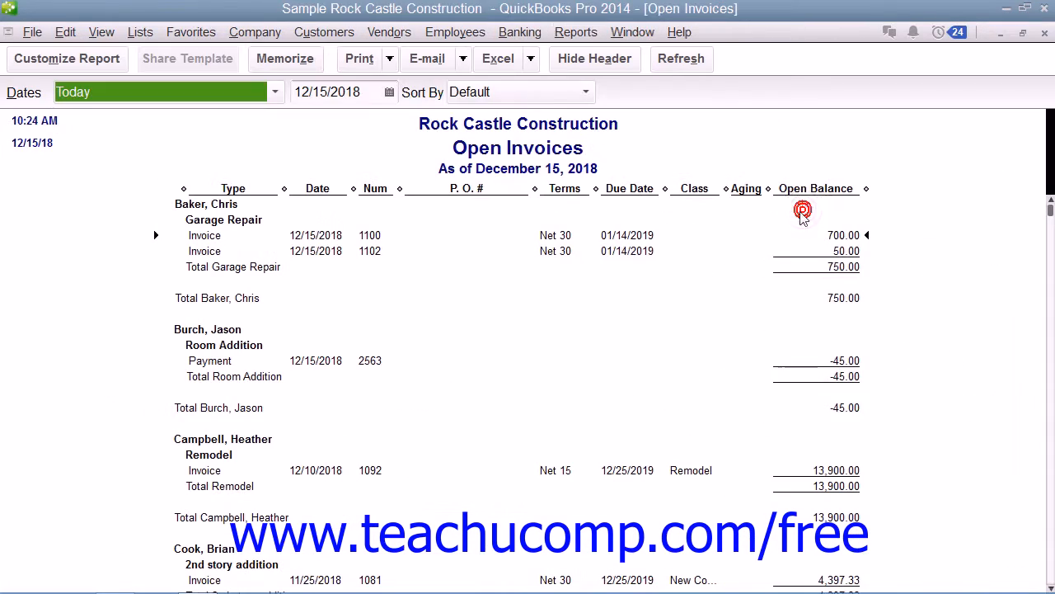
pyautogui.click(110, 59)
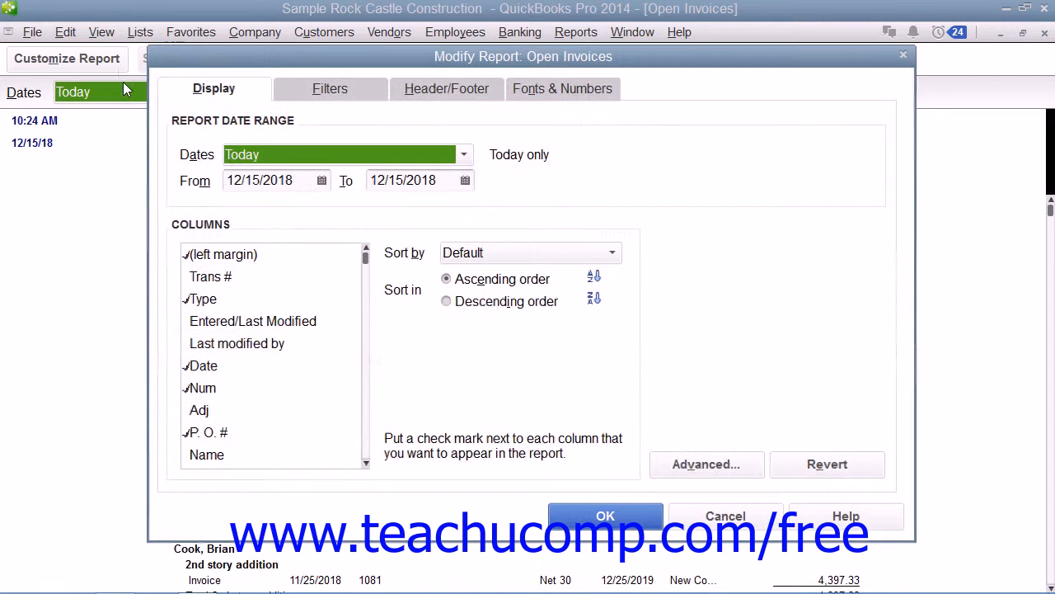
# Check the Name column in the Columns list, then move to the Filters tab
pyautogui.scroll(-4, 249, 349)
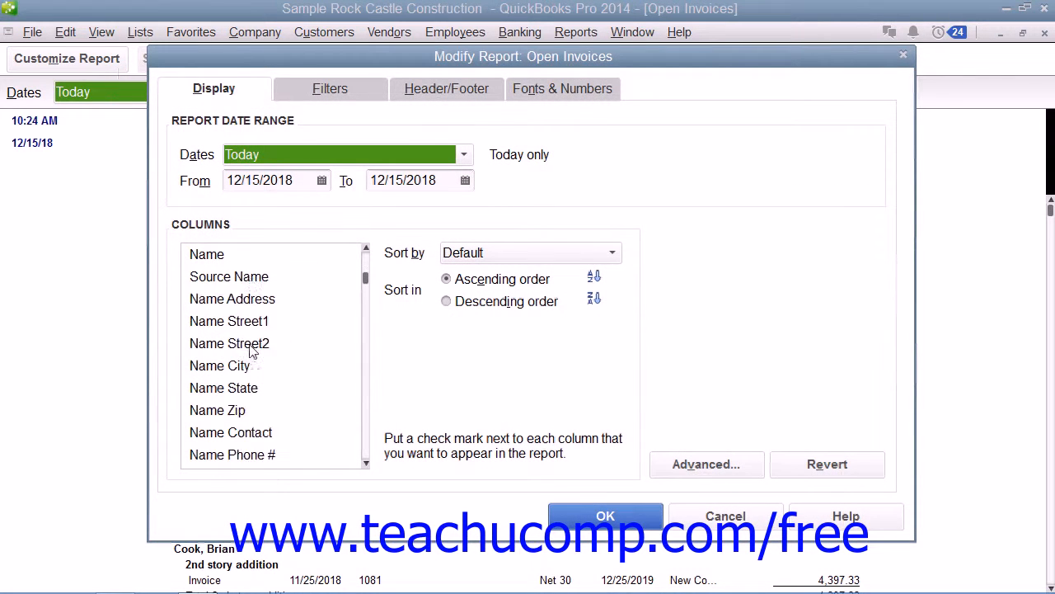
pyautogui.scroll(-2, 250, 350)
pyautogui.scroll(-1, 218, 363)
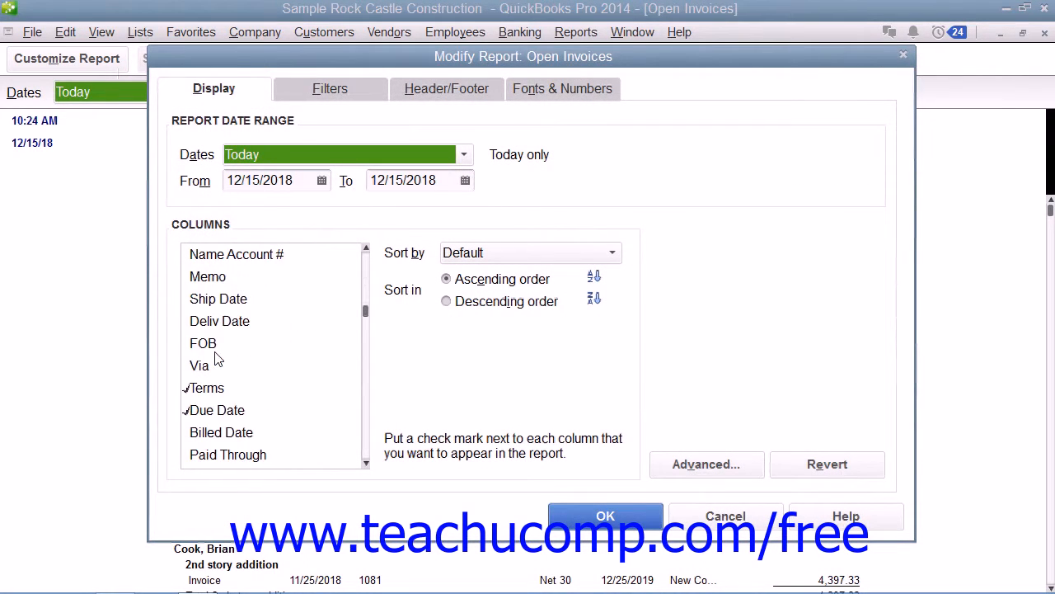
pyautogui.scroll(4, 217, 359)
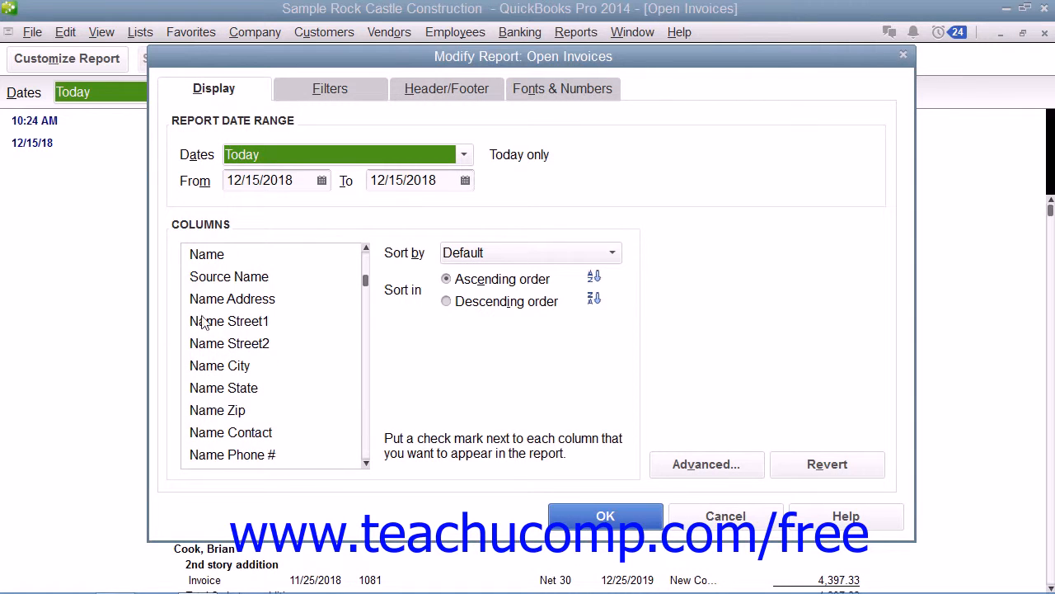
pyautogui.click(191, 254)
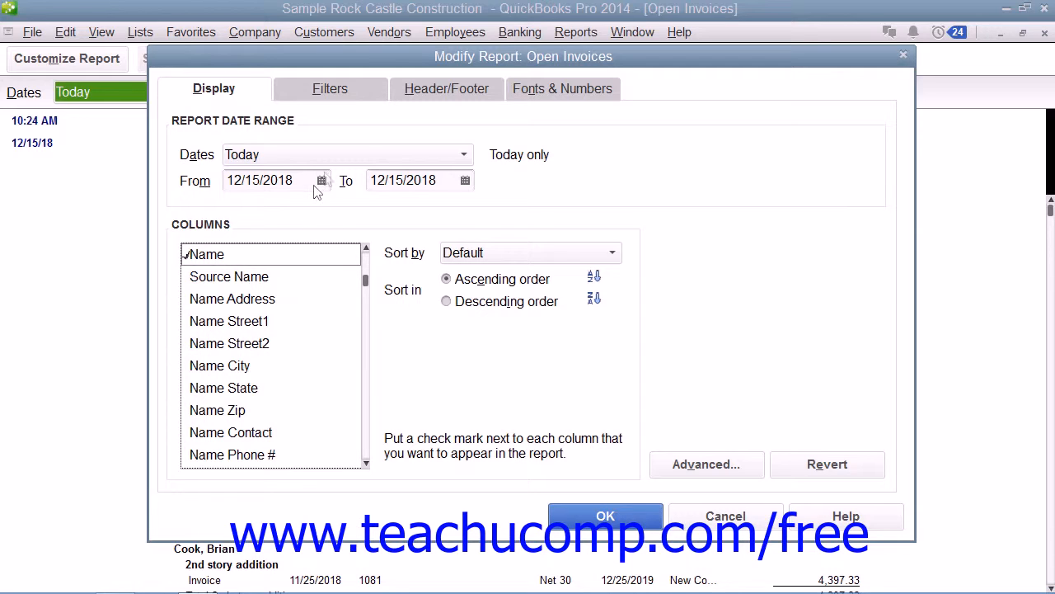
pyautogui.click(350, 85)
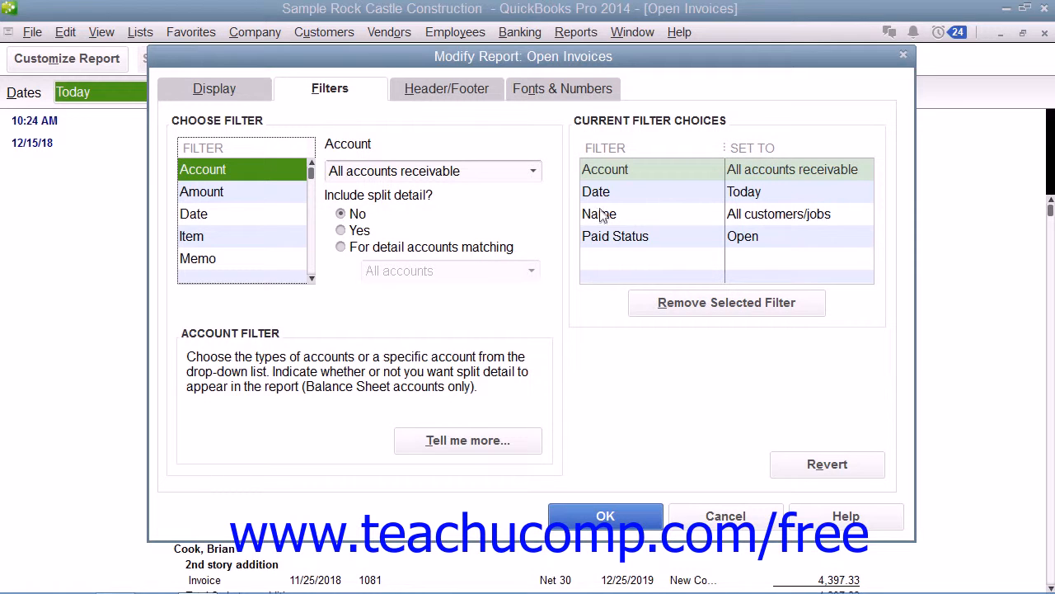
pyautogui.click(602, 238)
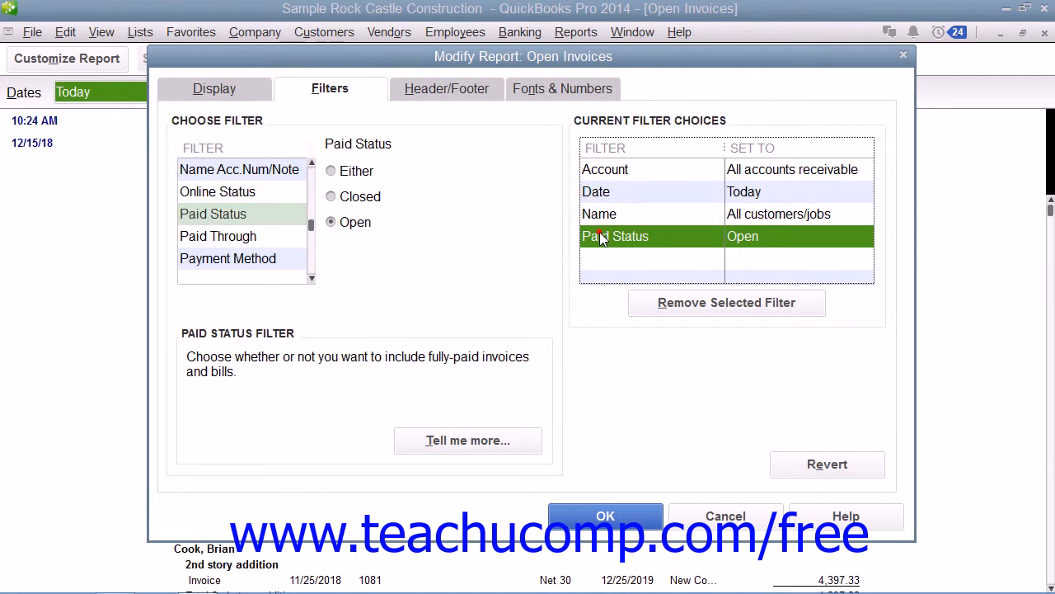
pyautogui.click(333, 198)
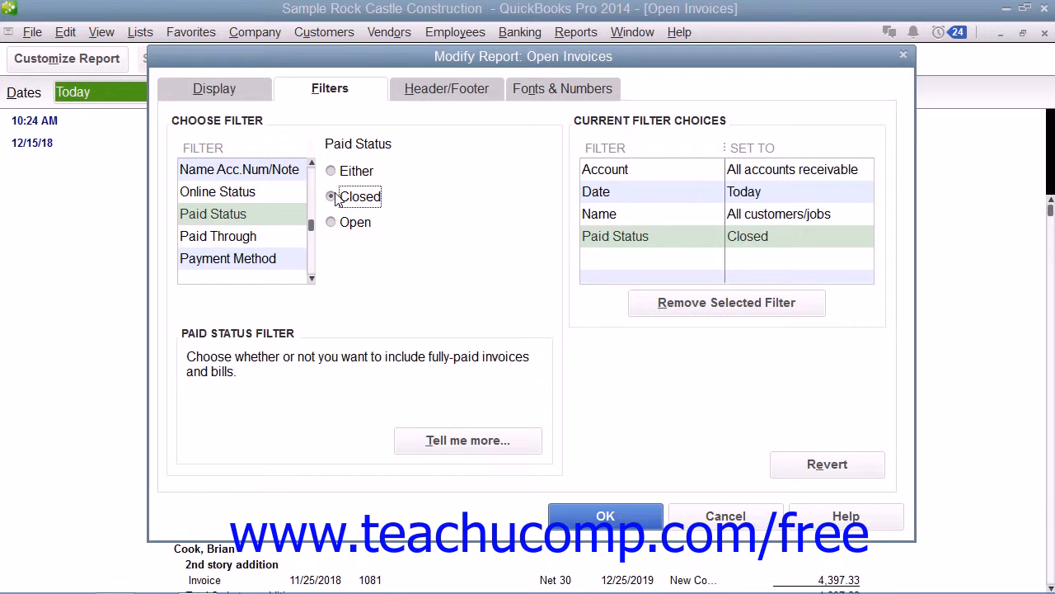
pyautogui.click(636, 169)
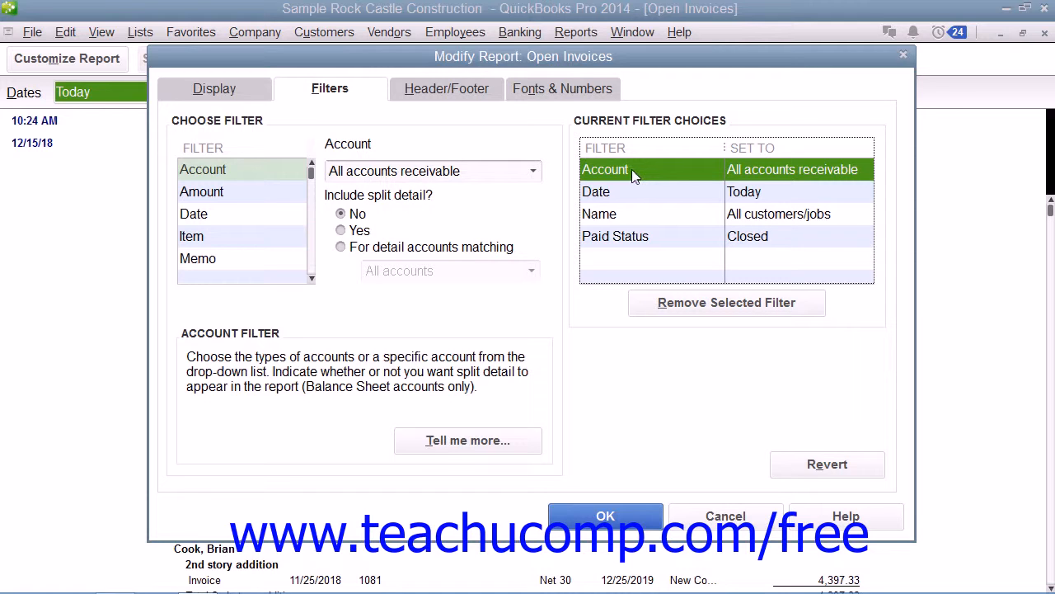
pyautogui.click(635, 201)
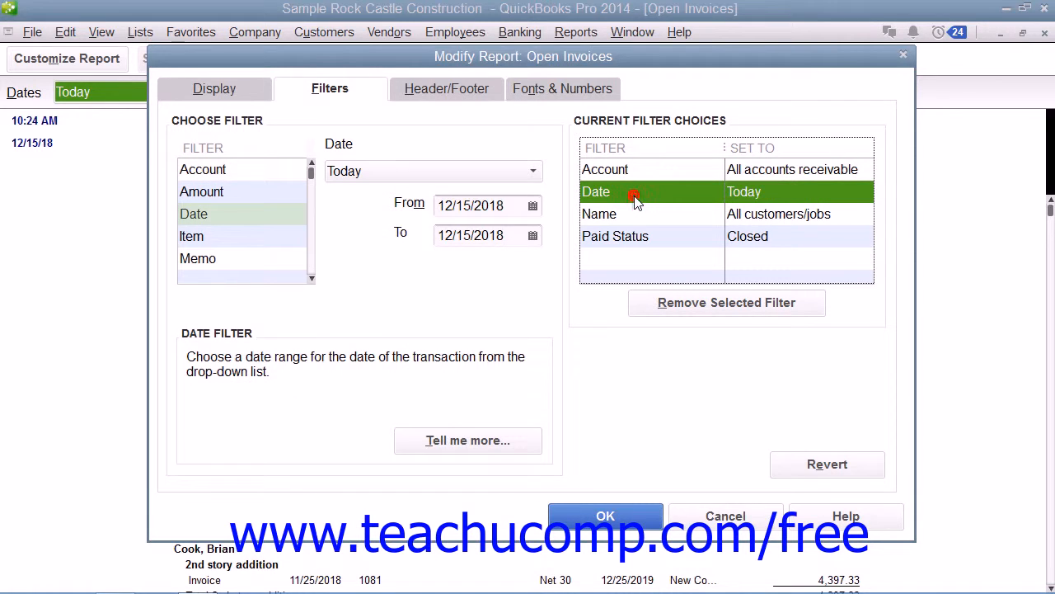
pyautogui.click(640, 216)
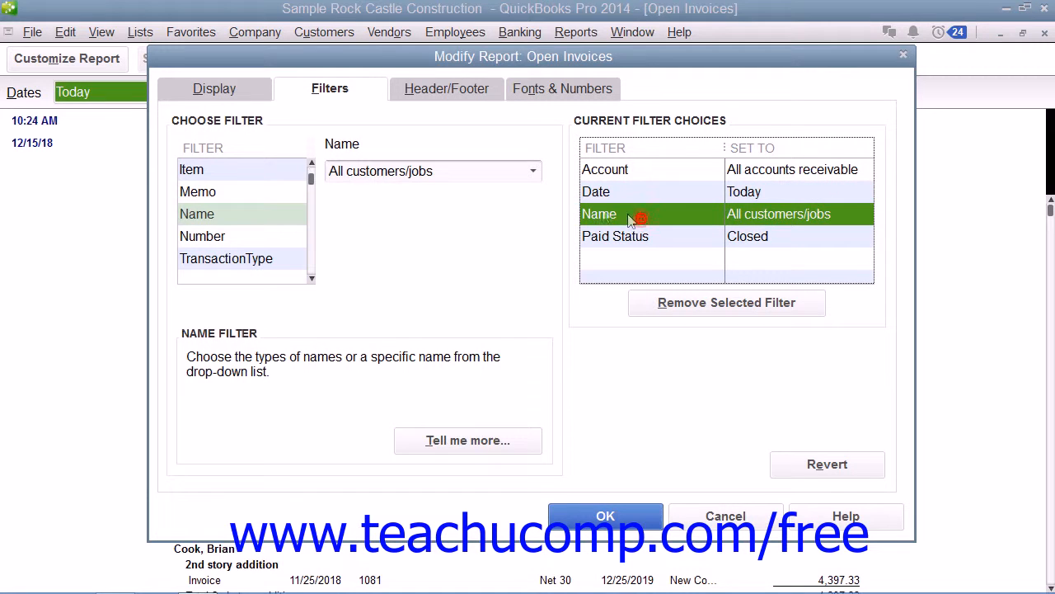
pyautogui.click(534, 171)
pyautogui.click(534, 172)
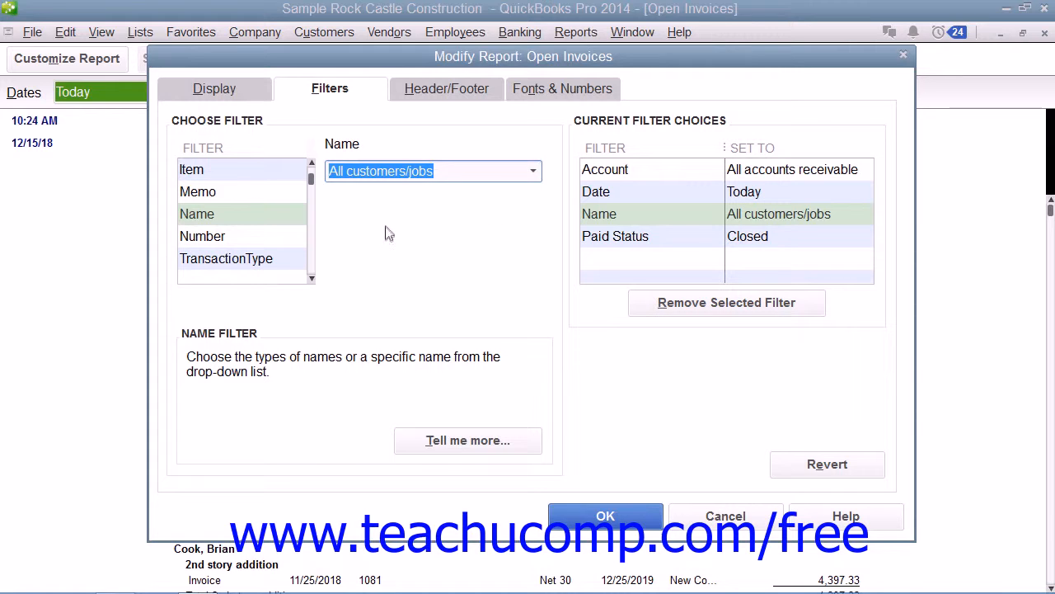
# Add a TransactionType filter set to Invoice on the Open Invoices report
pyautogui.click(267, 261)
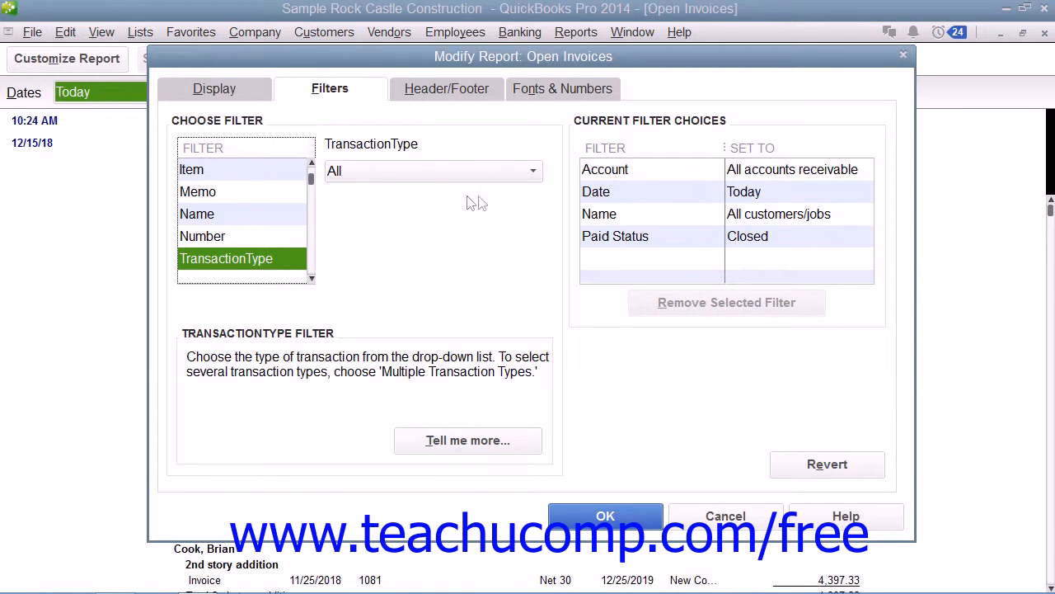
pyautogui.click(533, 173)
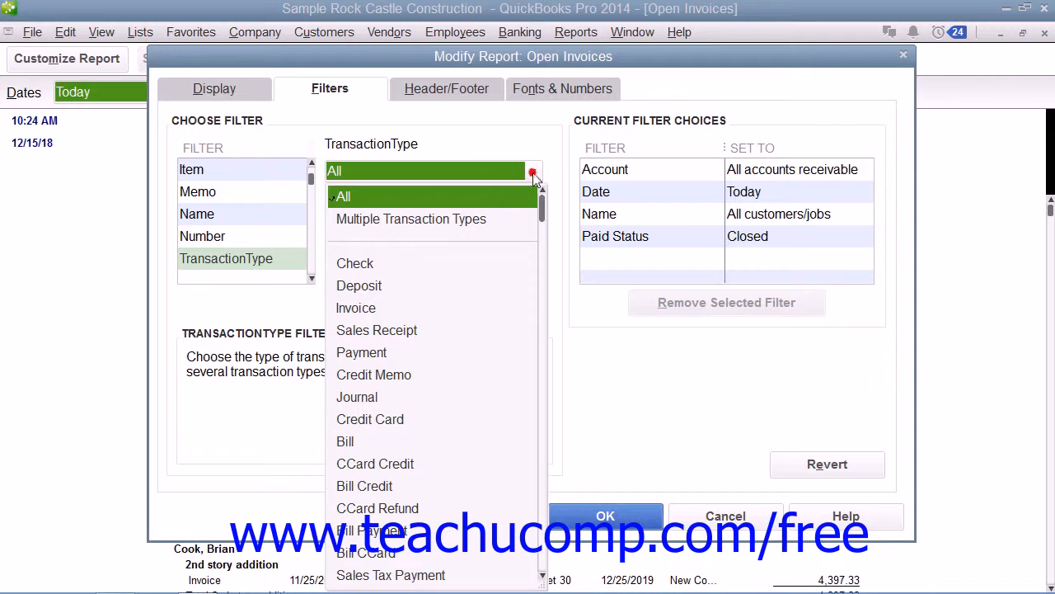
pyautogui.click(390, 315)
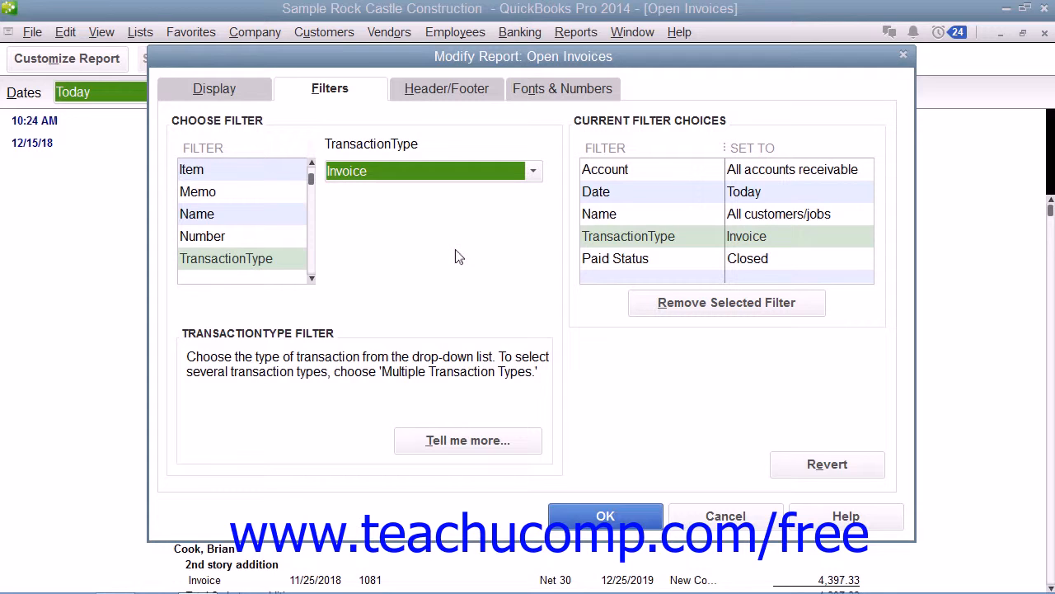
pyautogui.click(468, 449)
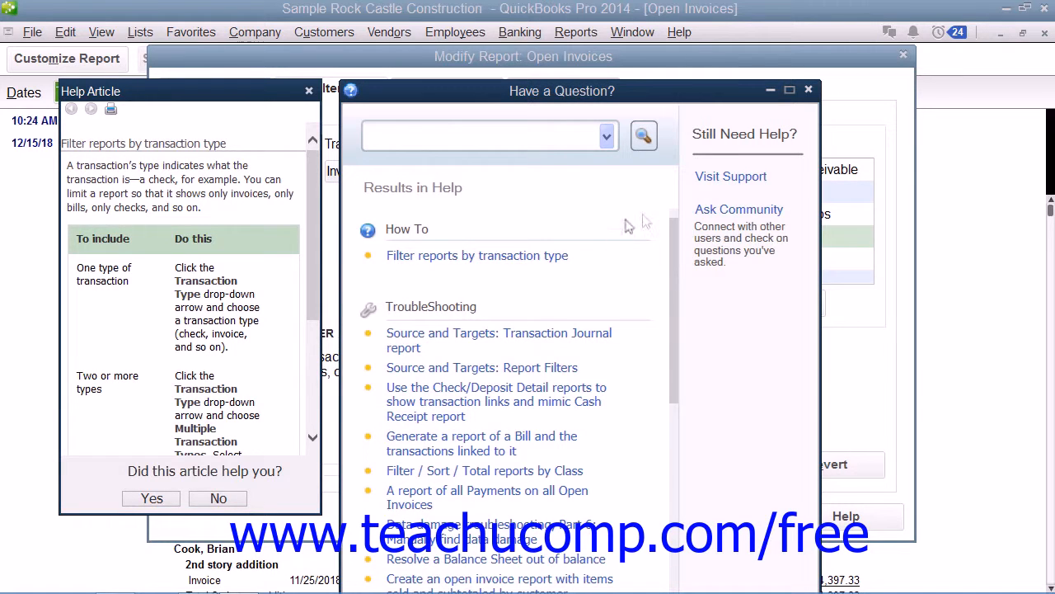
pyautogui.click(808, 91)
pyautogui.click(309, 91)
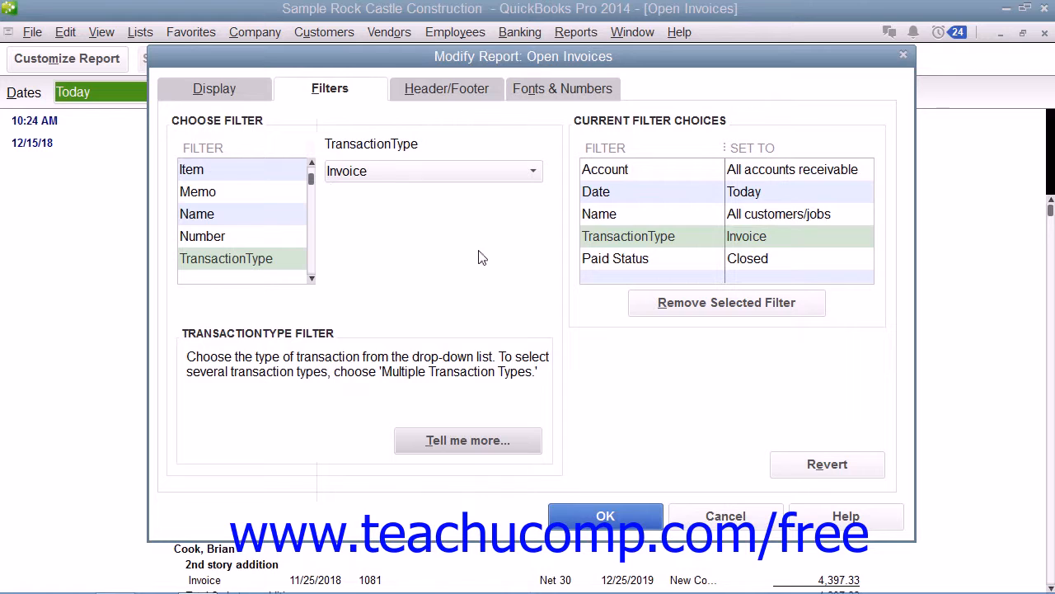
# Remove the TransactionType Invoice filter, leaving Account, Date, Name and Paid Status filters
pyautogui.click(625, 222)
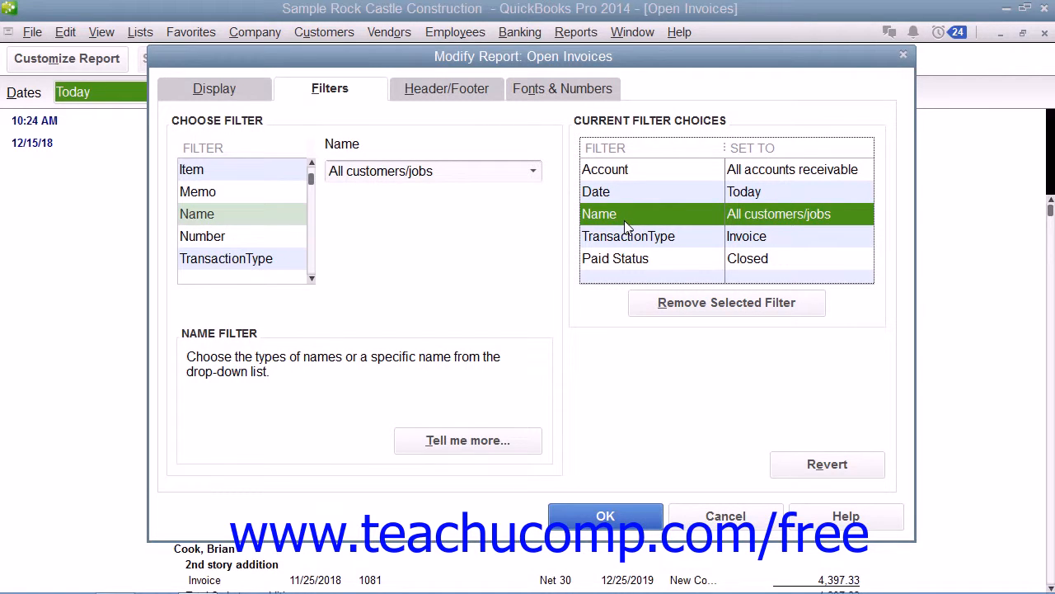
pyautogui.click(635, 240)
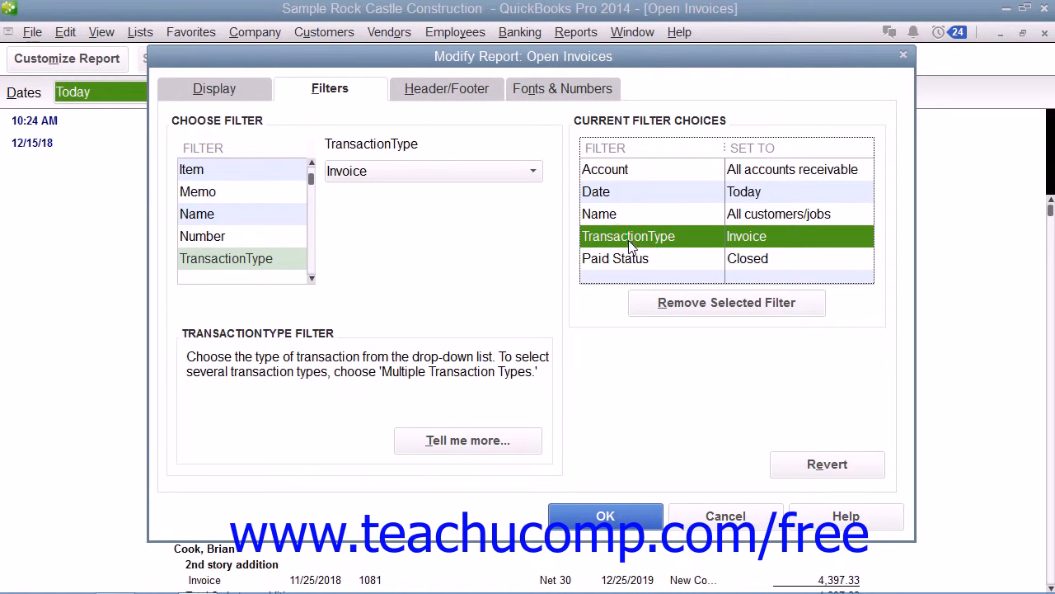
pyautogui.click(684, 305)
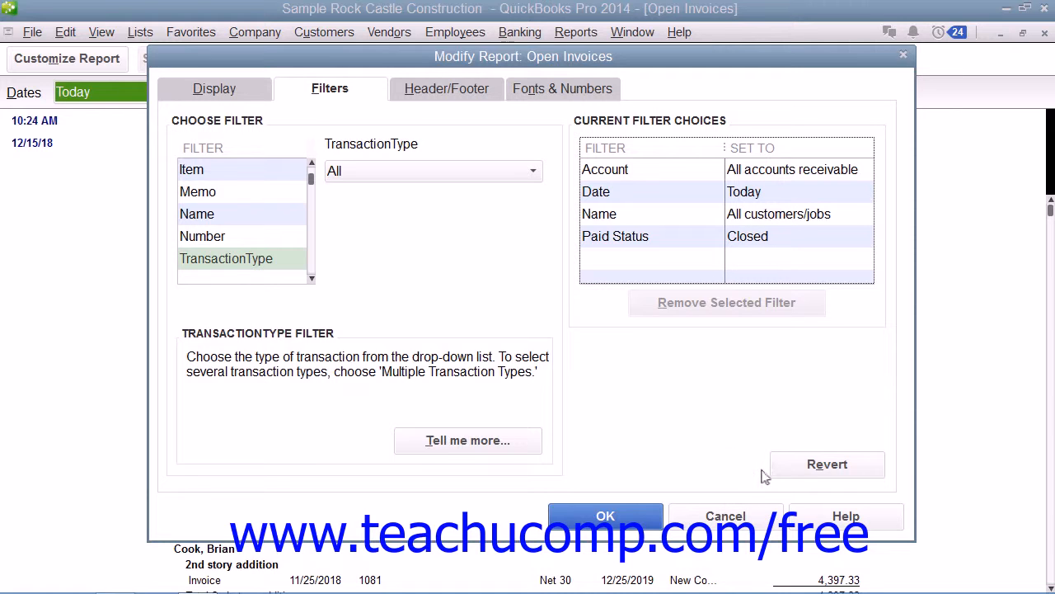
# Revert the filters and set Paid Status to Closed, then go to Header/Footer settings
pyautogui.click(804, 469)
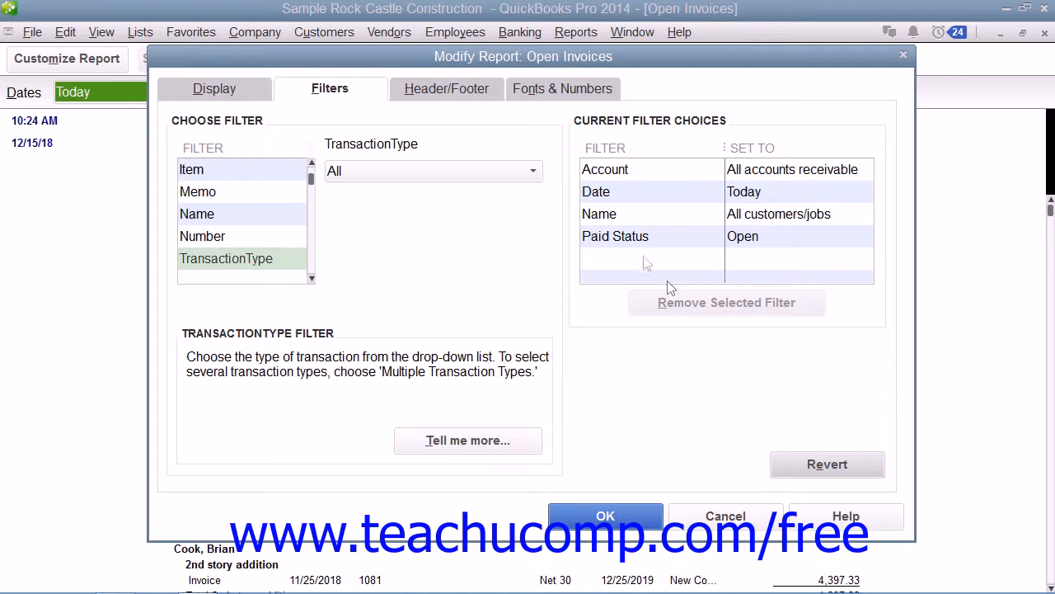
pyautogui.click(645, 239)
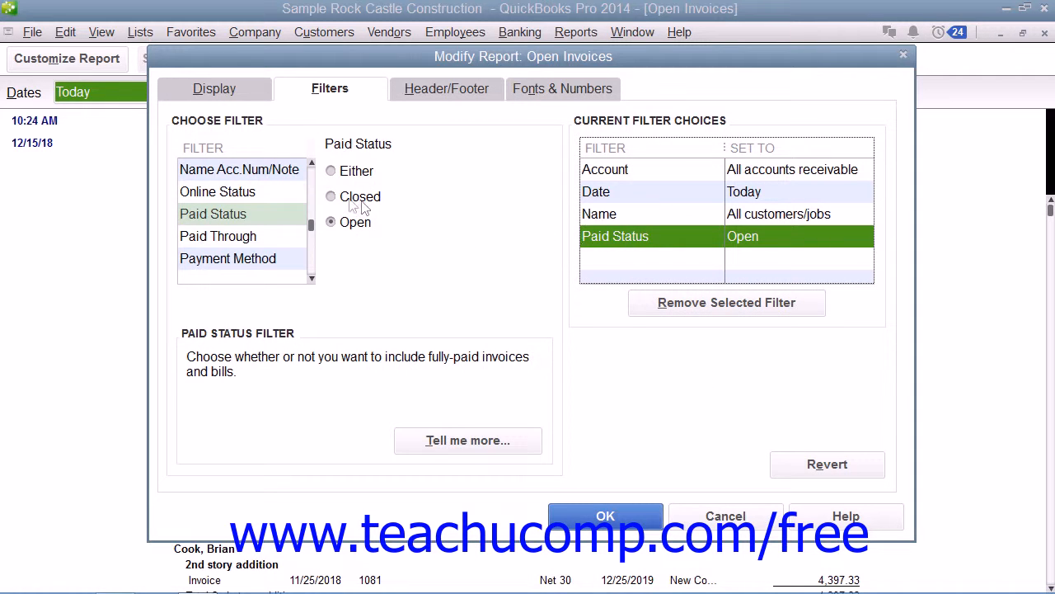
pyautogui.click(330, 198)
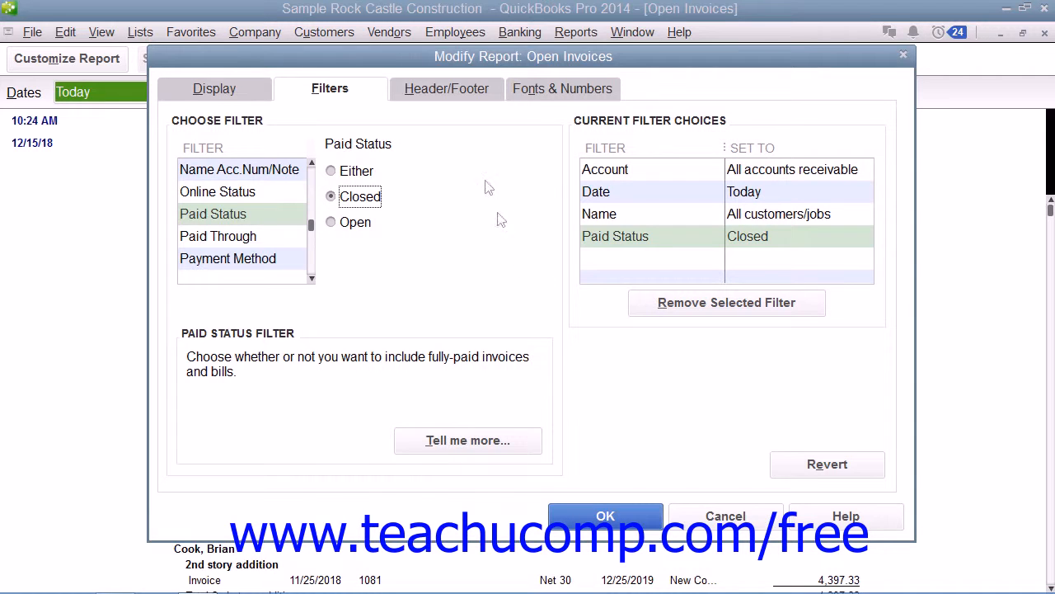
pyautogui.click(461, 88)
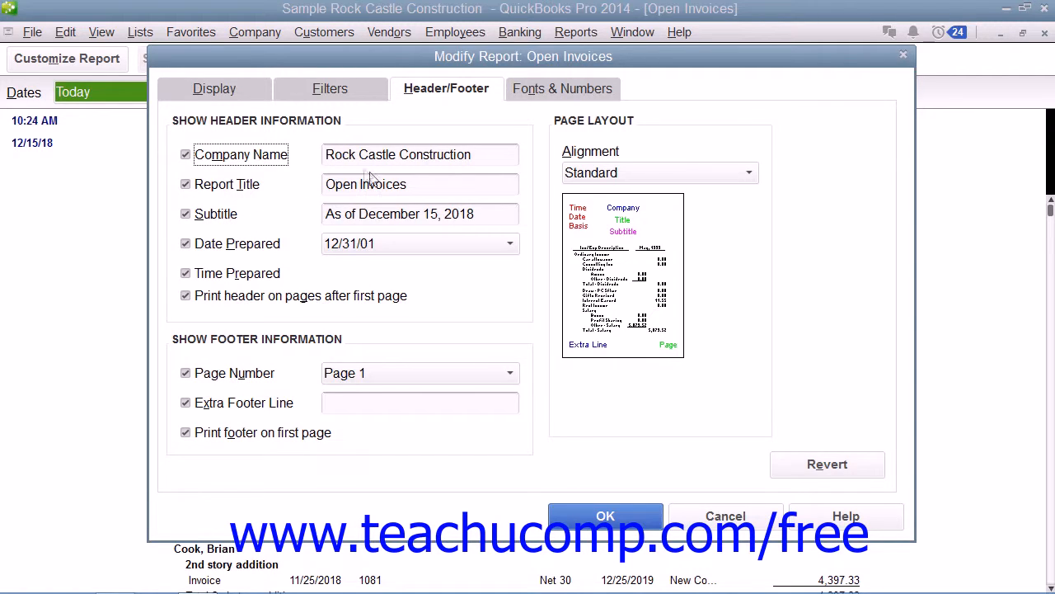
# Change the report title from 'Open Invoices' to 'Closed Invoices', keeping Standard alignment
pyautogui.moveTo(358, 185); pyautogui.dragTo(351, 184)
pyautogui.press('BackSpace')
pyautogui.press('BackSpace')
pyautogui.press('BackSpace')
pyautogui.press('BackSpace')
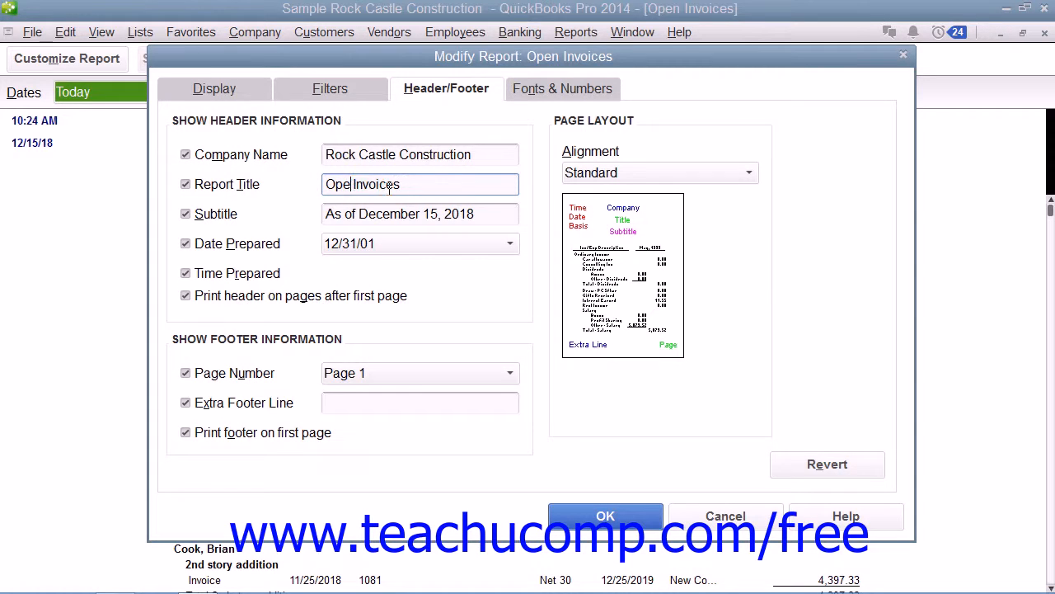
pyautogui.write('Closed')
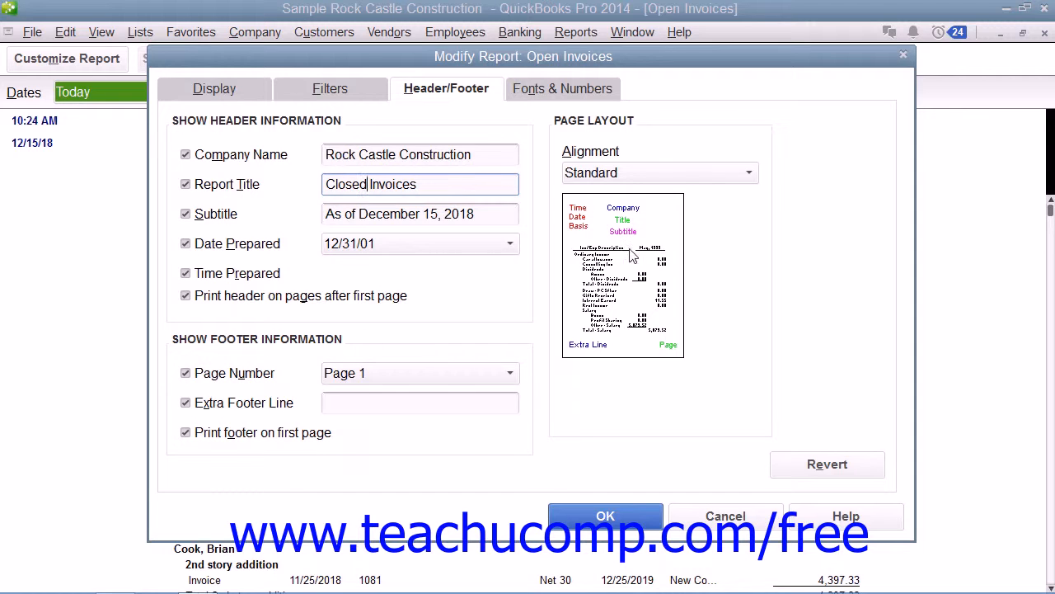
pyautogui.click(720, 176)
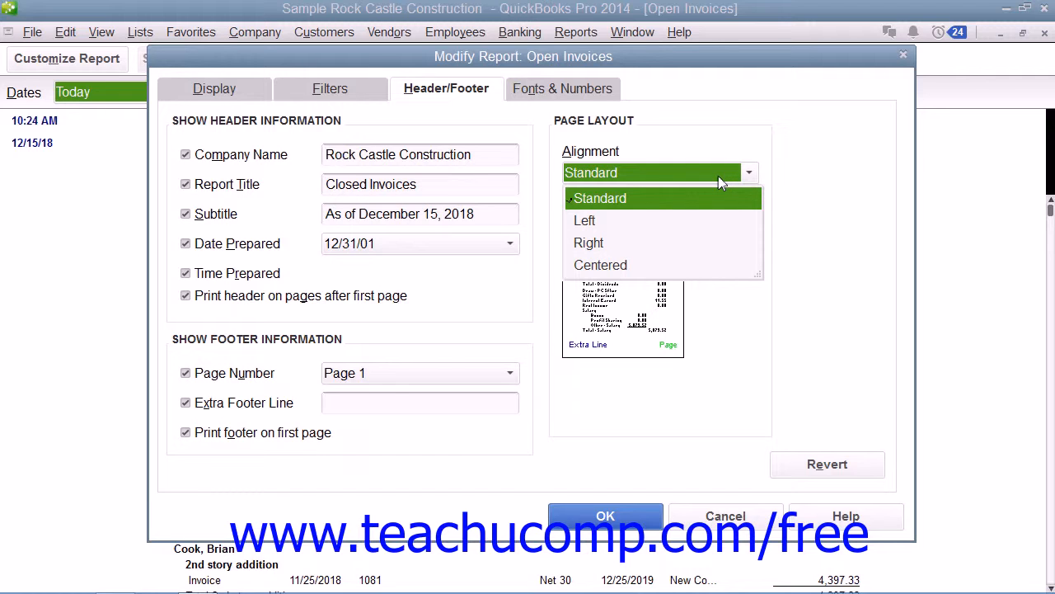
pyautogui.click(718, 176)
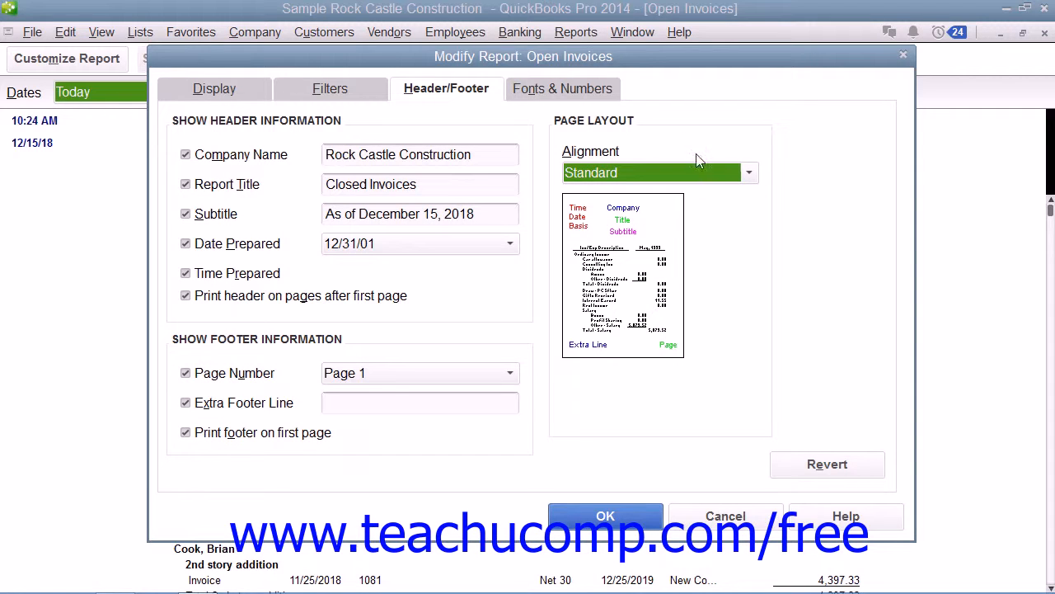
pyautogui.click(581, 92)
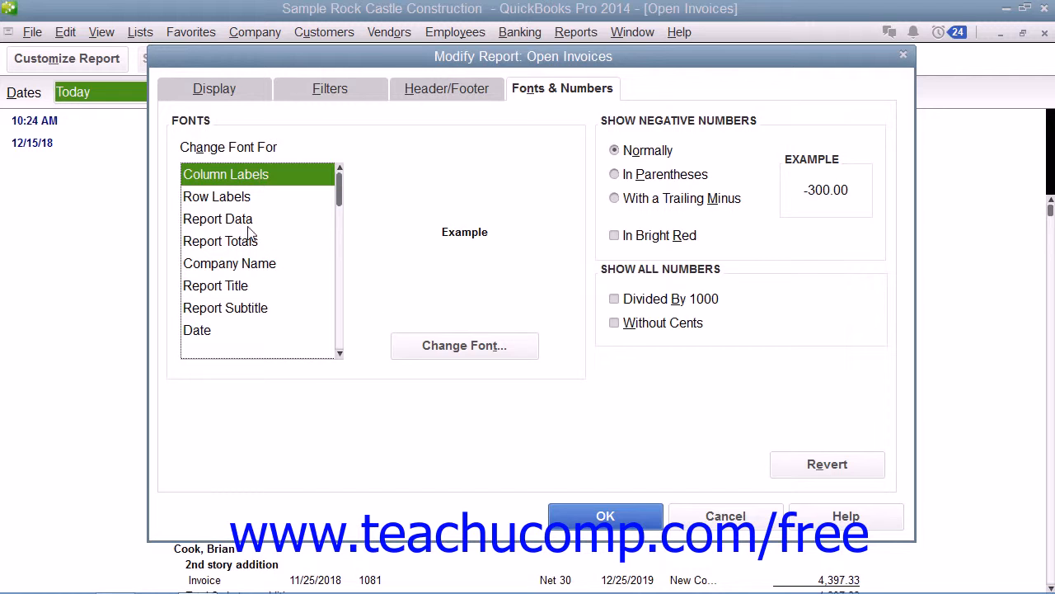
# Change the Report Title font colour from Navy to Red, keeping Arial Bold 14
pyautogui.click(241, 285)
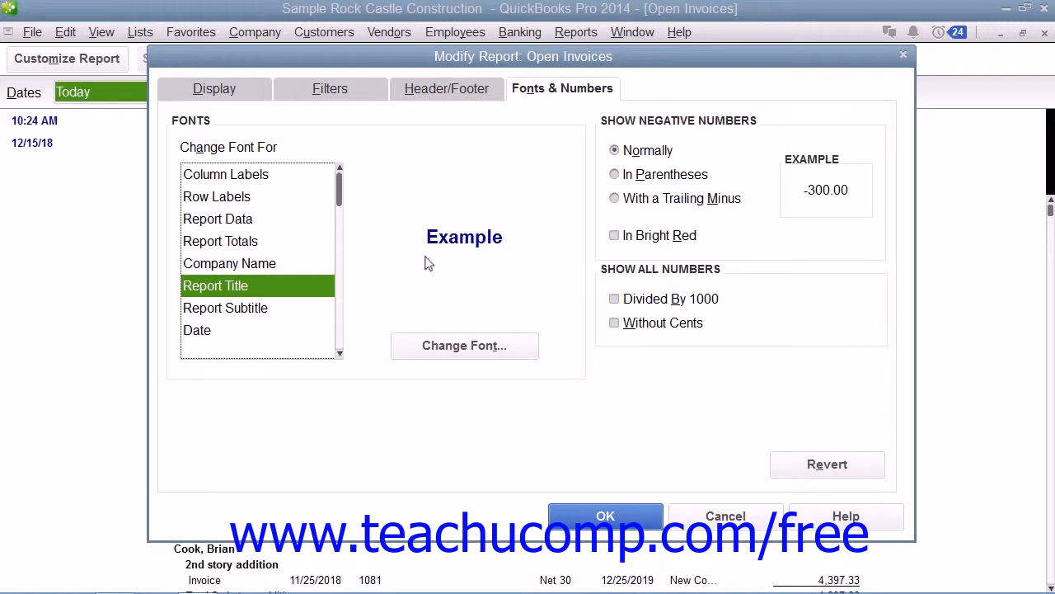
pyautogui.click(477, 239)
pyautogui.click(467, 347)
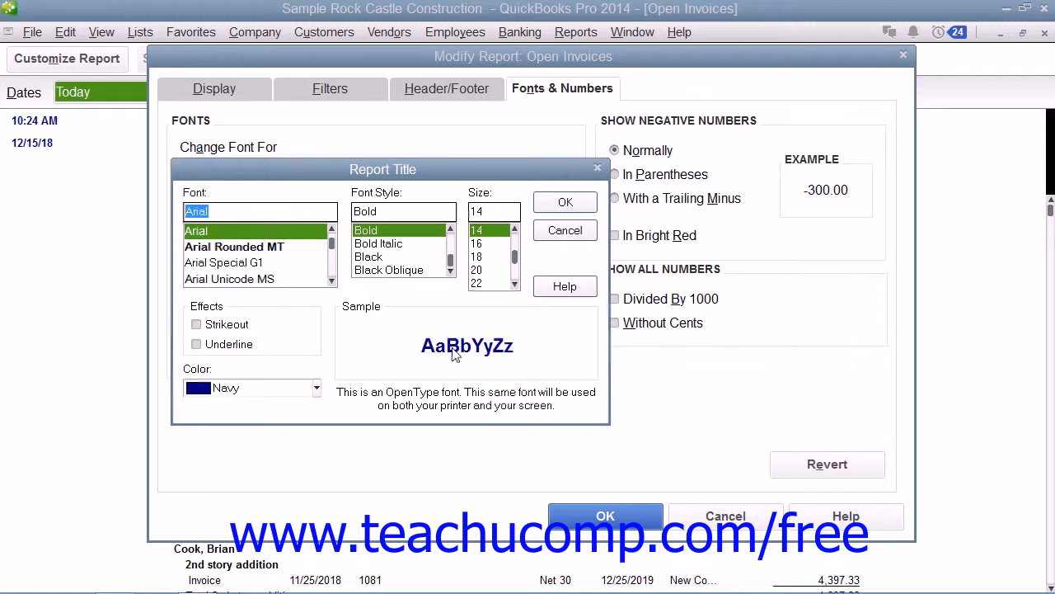
pyautogui.click(316, 389)
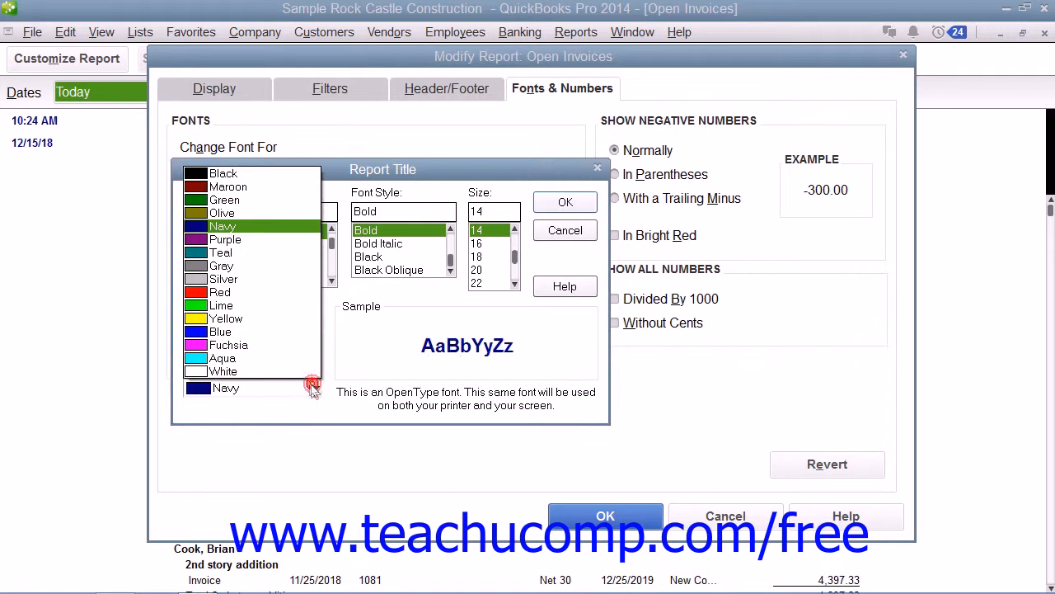
pyautogui.click(259, 299)
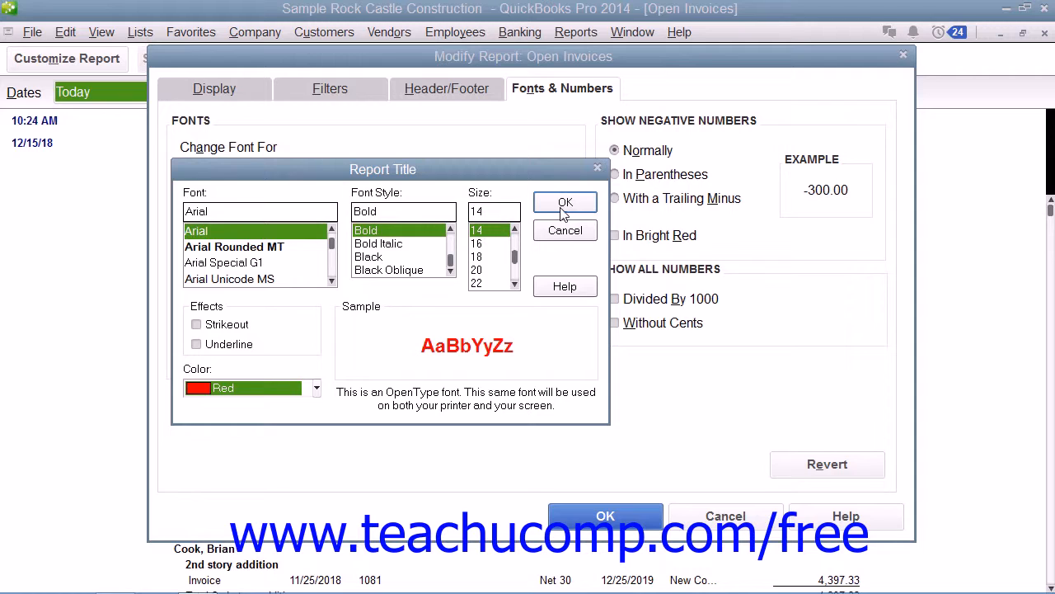
pyautogui.click(564, 206)
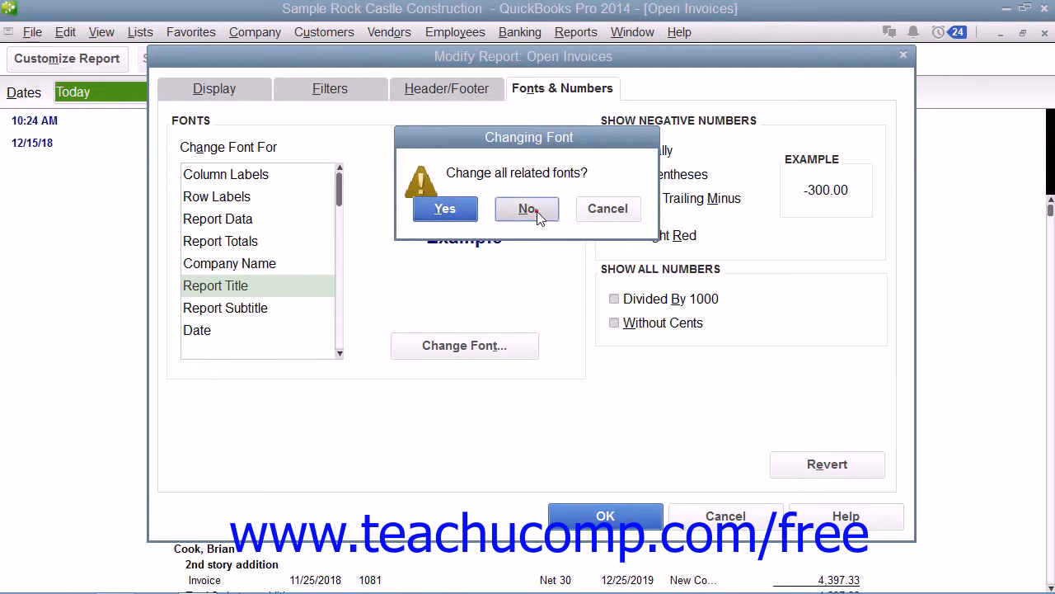
# Apply the red font to the report title only and close Modify Report
pyautogui.click(538, 212)
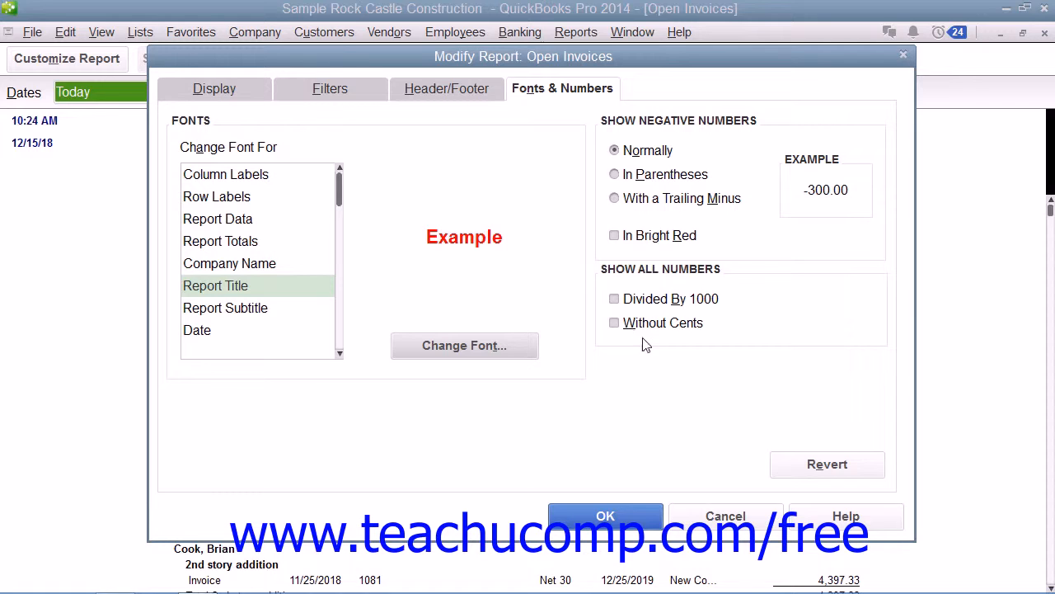
pyautogui.click(606, 516)
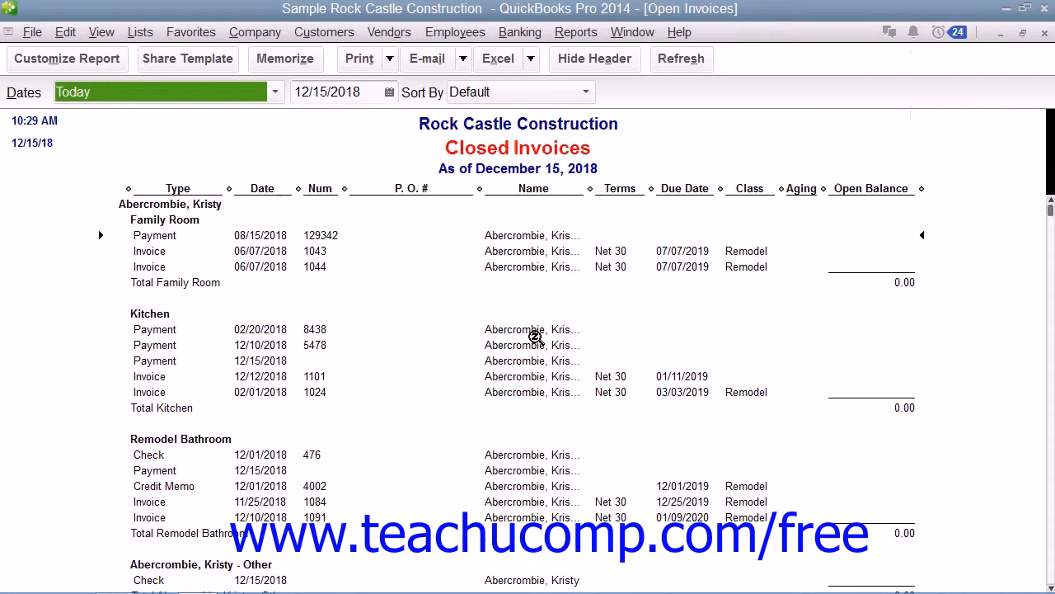